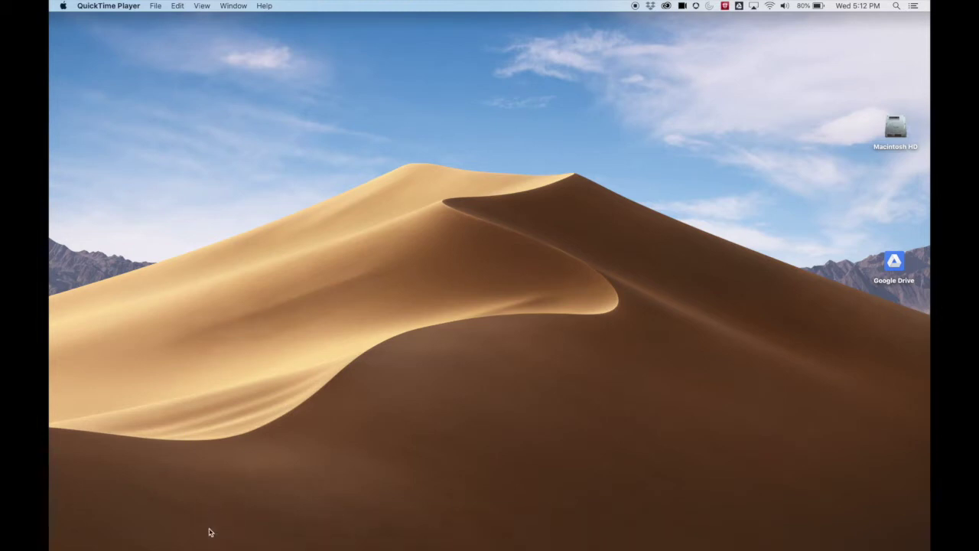
# Step: Launch Adobe Illustrator 2020 from its folder in the Mac's Applications folder
pyautogui.click(217, 537)
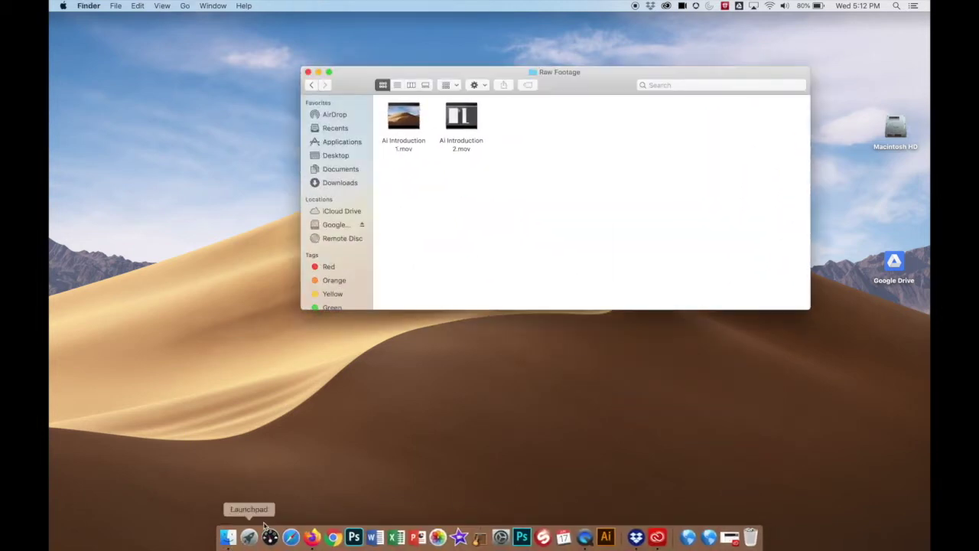
pyautogui.moveTo(369, 69); pyautogui.dragTo(327, 62)
pyautogui.click(303, 136)
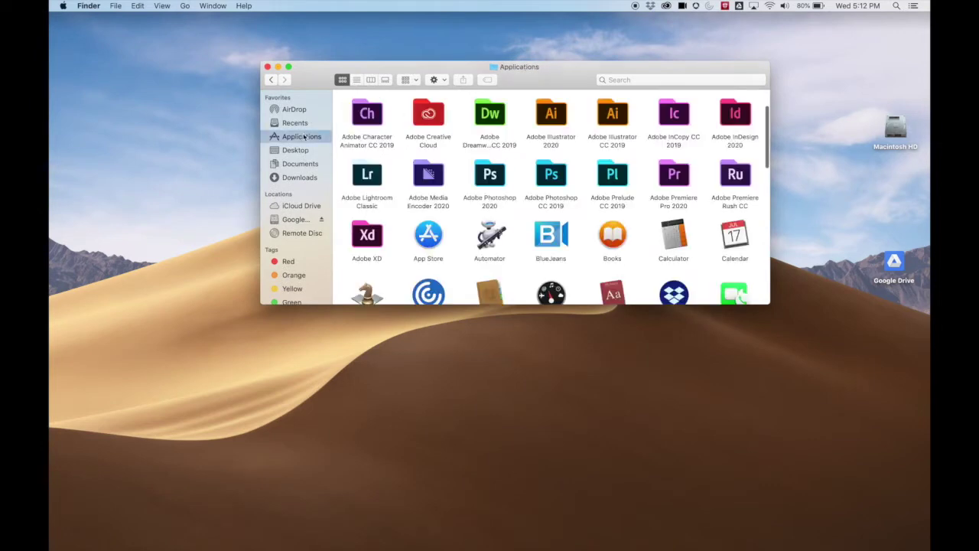
pyautogui.doubleClick(563, 114)
pyautogui.doubleClick(371, 111)
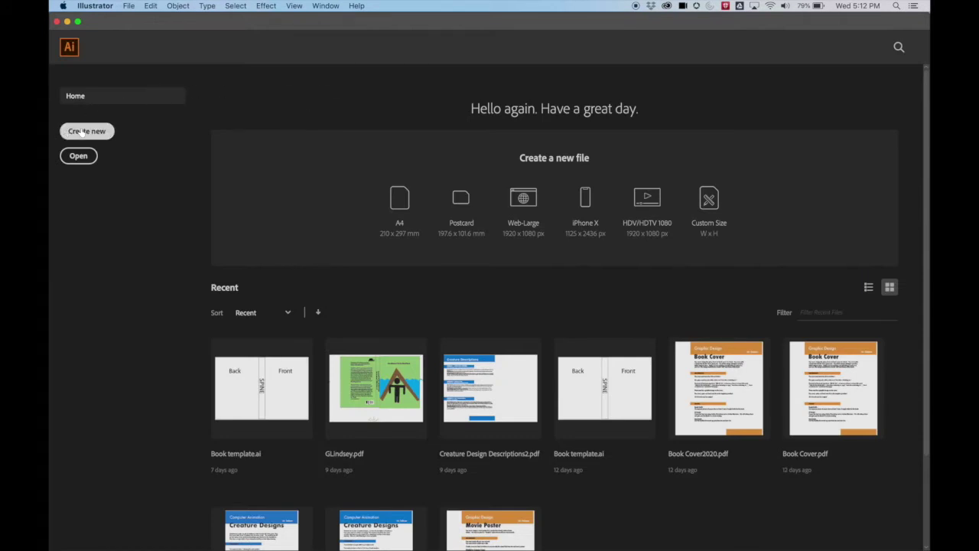
# Step: Create a new document from the Letter print preset in landscape orientation, 792 by 612 pt
pyautogui.click(80, 132)
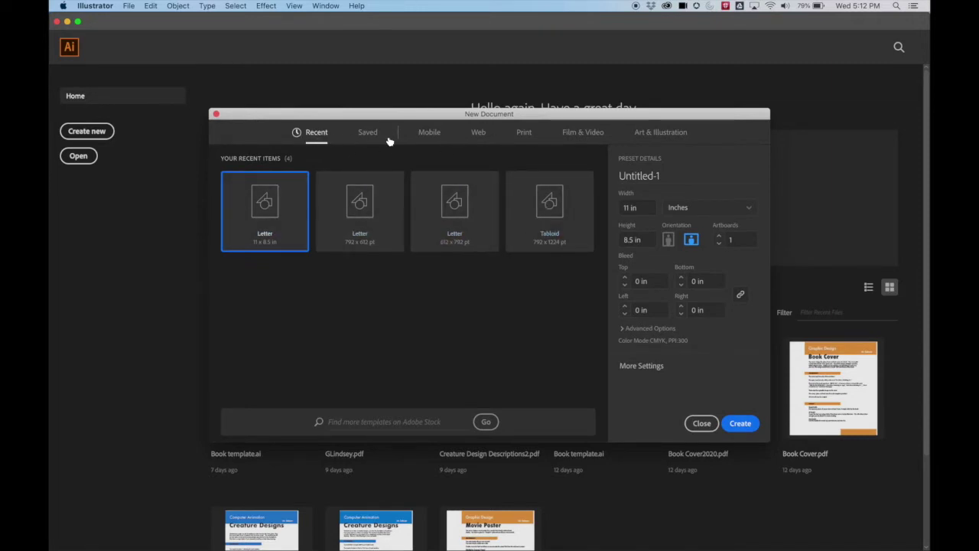
pyautogui.click(524, 133)
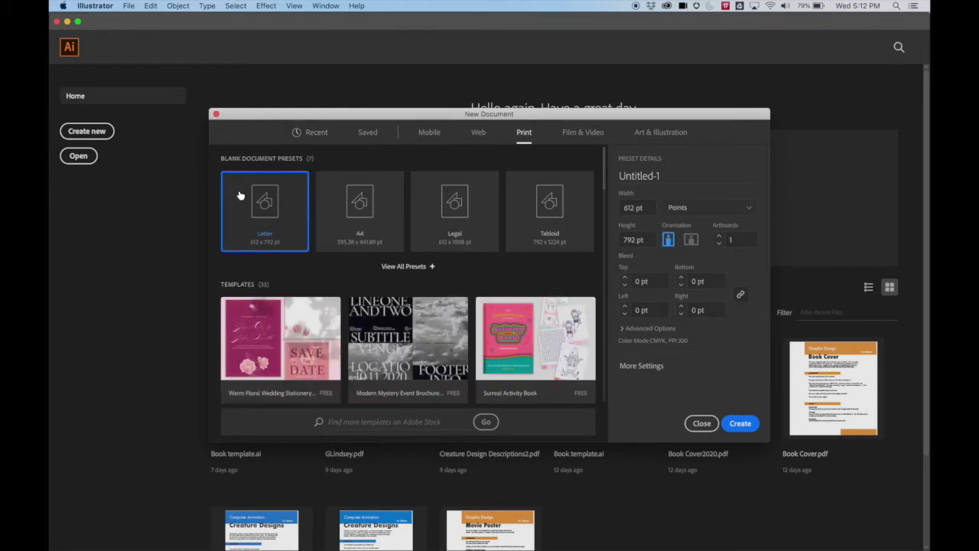
pyautogui.click(692, 241)
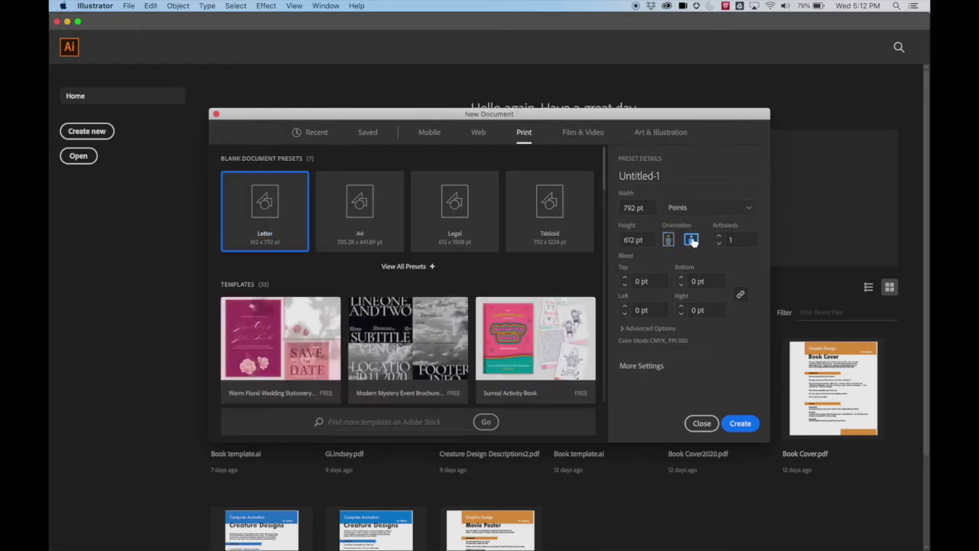
pyautogui.click(746, 424)
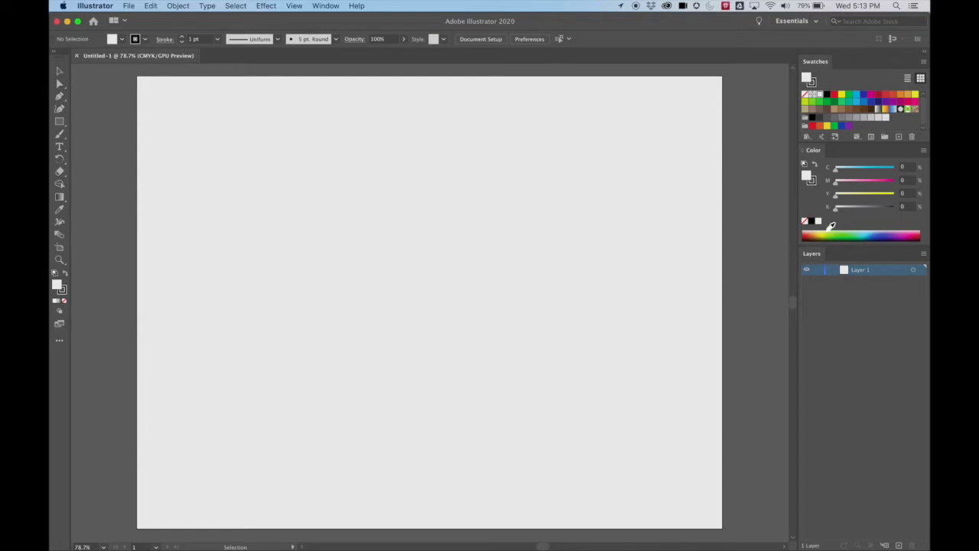
pyautogui.click(324, 7)
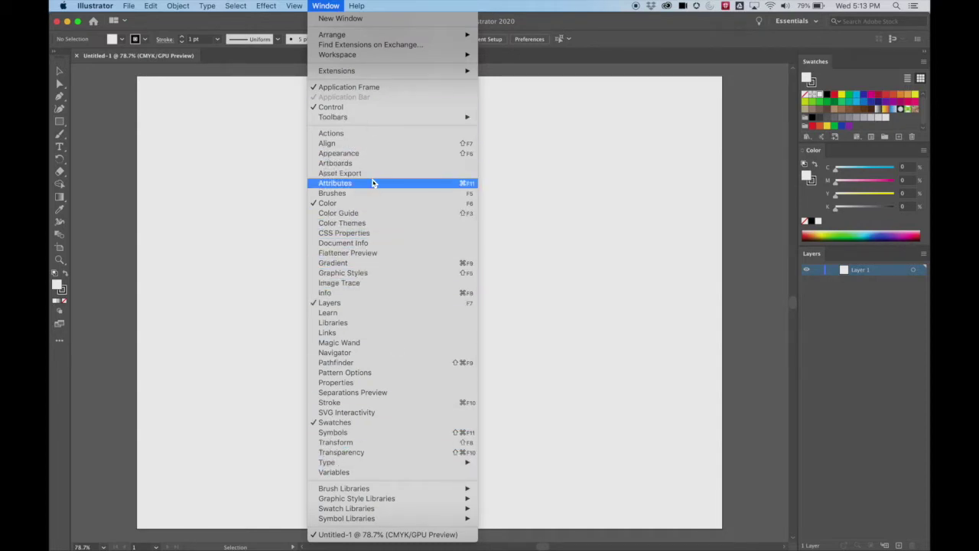
pyautogui.click(665, 23)
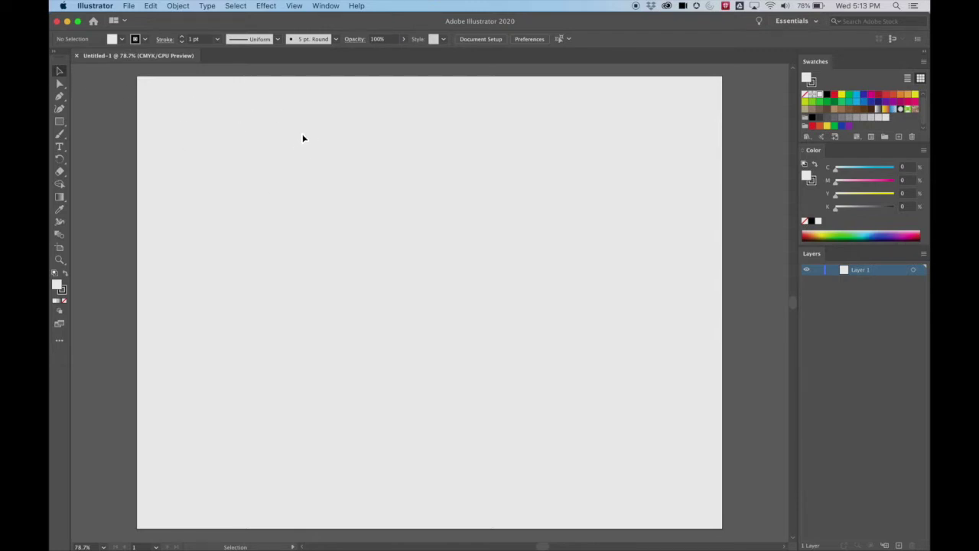
# Step: Draw a rectangle about 144 by 83 pt near the artboard's upper-left corner with the Rectangle tool
pyautogui.click(60, 123)
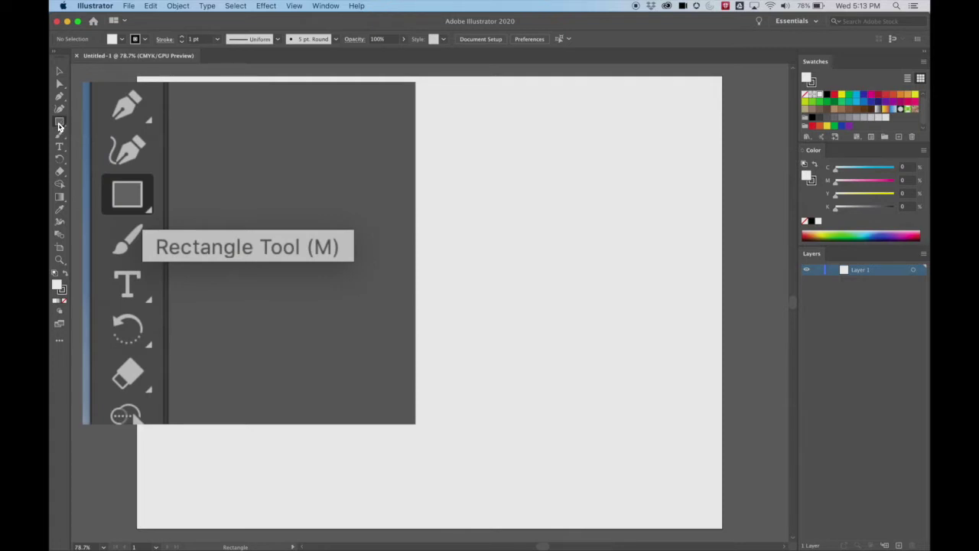
pyautogui.click(60, 123)
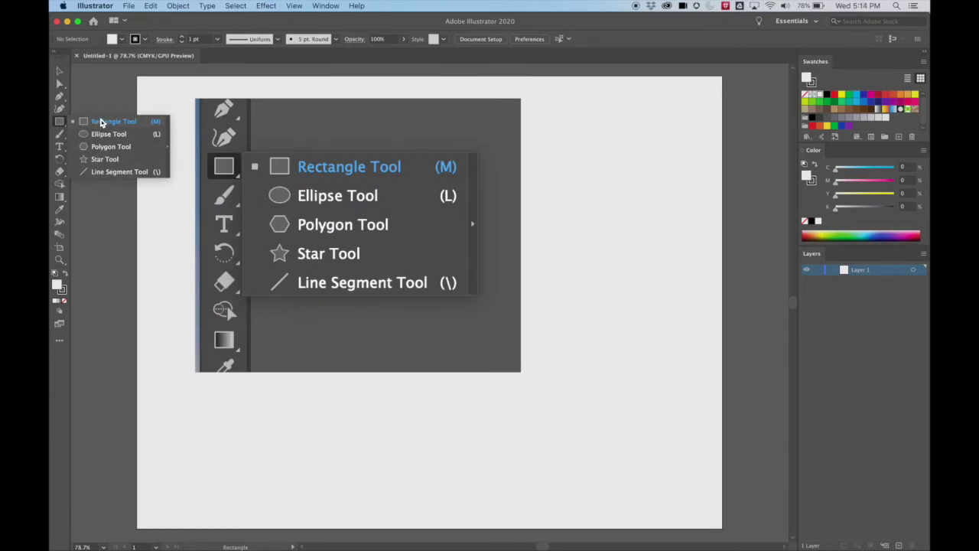
pyautogui.click(61, 121)
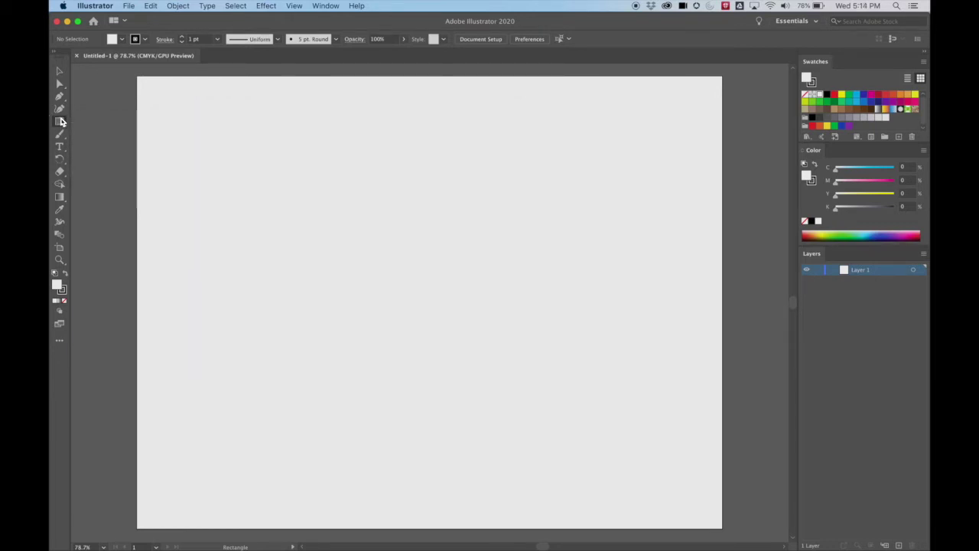
pyautogui.click(61, 122)
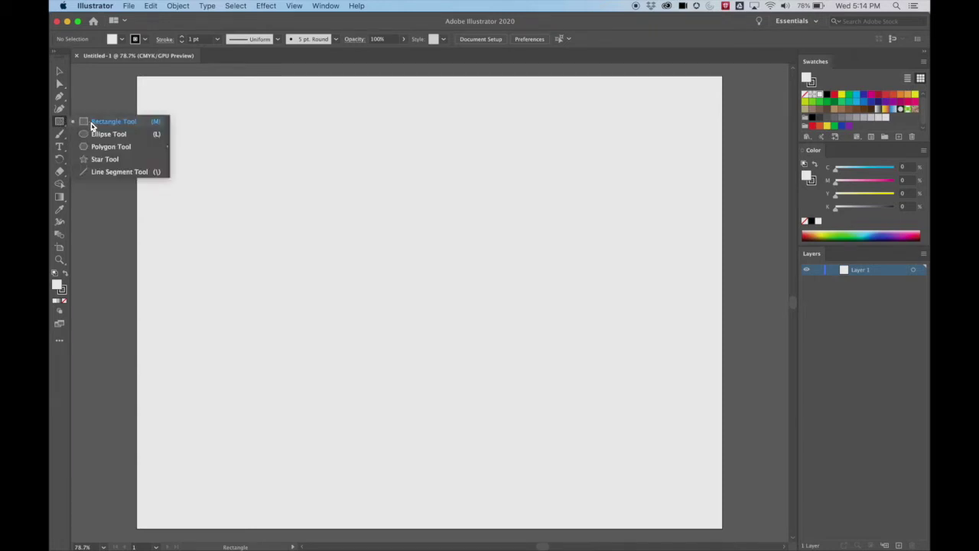
pyautogui.click(98, 134)
pyautogui.click(61, 121)
pyautogui.click(98, 121)
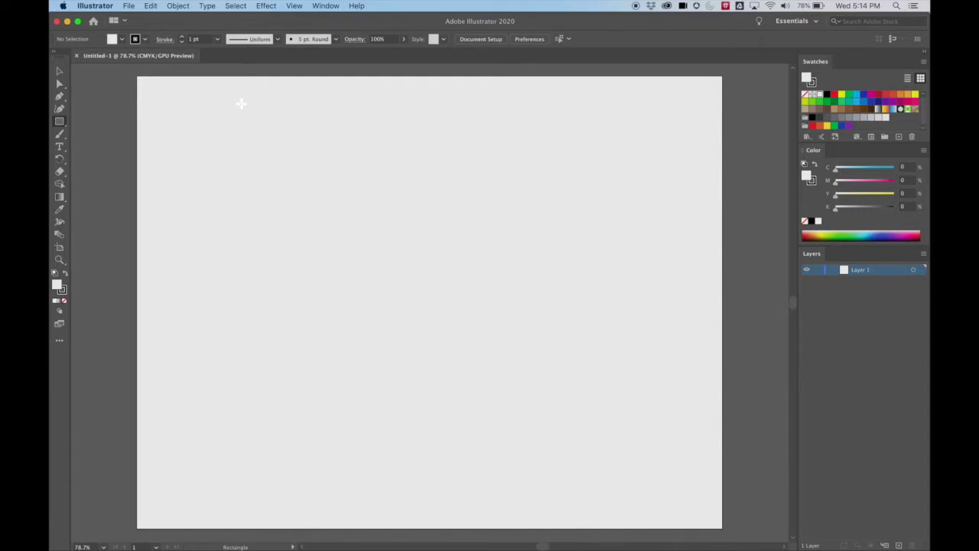
pyautogui.moveTo(179, 120); pyautogui.dragTo(286, 181)
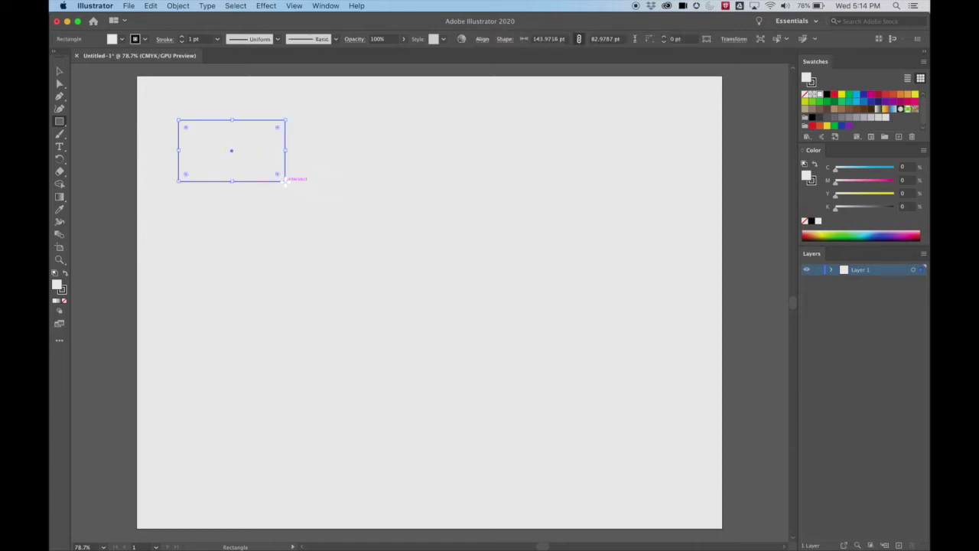
# Step: Move the rectangle a short distance up and to the right on the artboard with the Selection tool
pyautogui.click(60, 71)
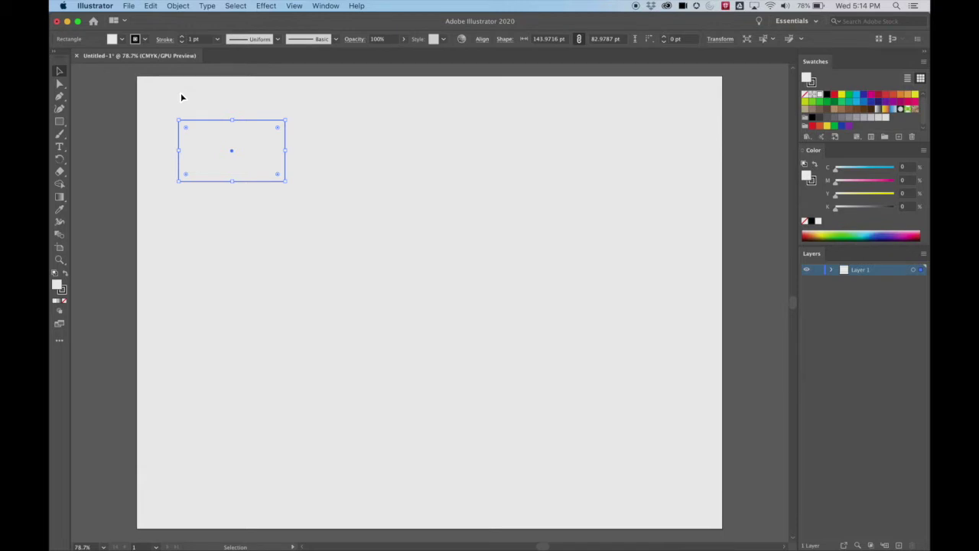
pyautogui.press('super+plus')
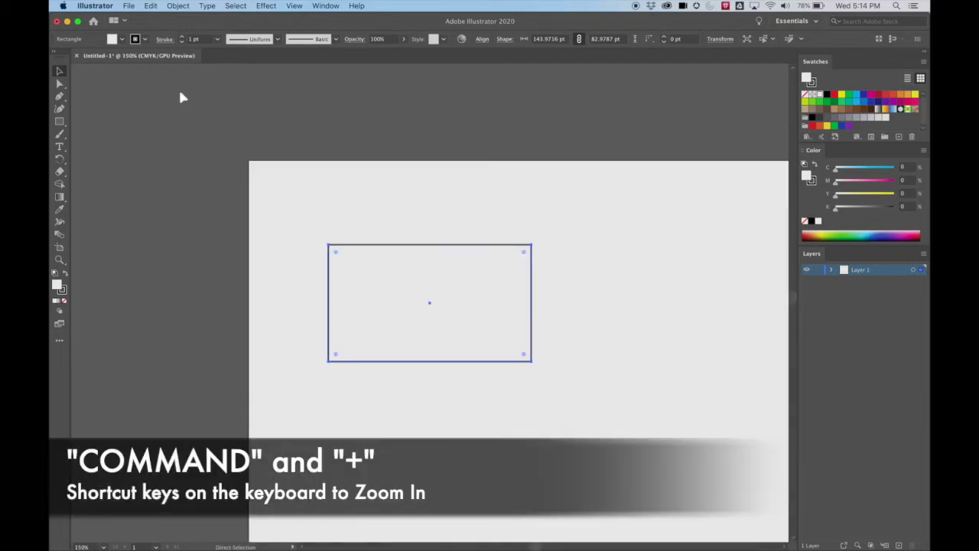
pyautogui.press('super+plus')
pyautogui.press('super+plus')
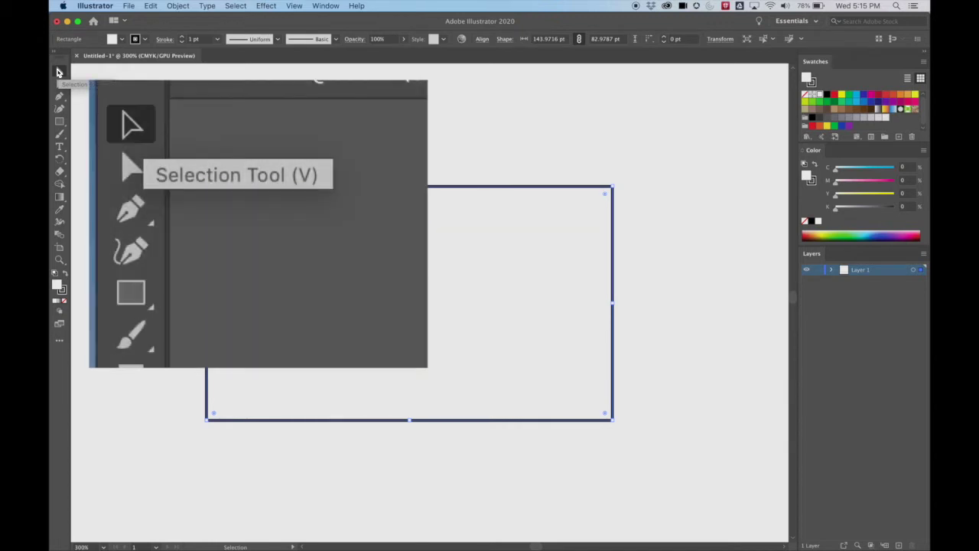
pyautogui.moveTo(383, 306); pyautogui.dragTo(406, 234)
pyautogui.moveTo(329, 136); pyautogui.dragTo(319, 212)
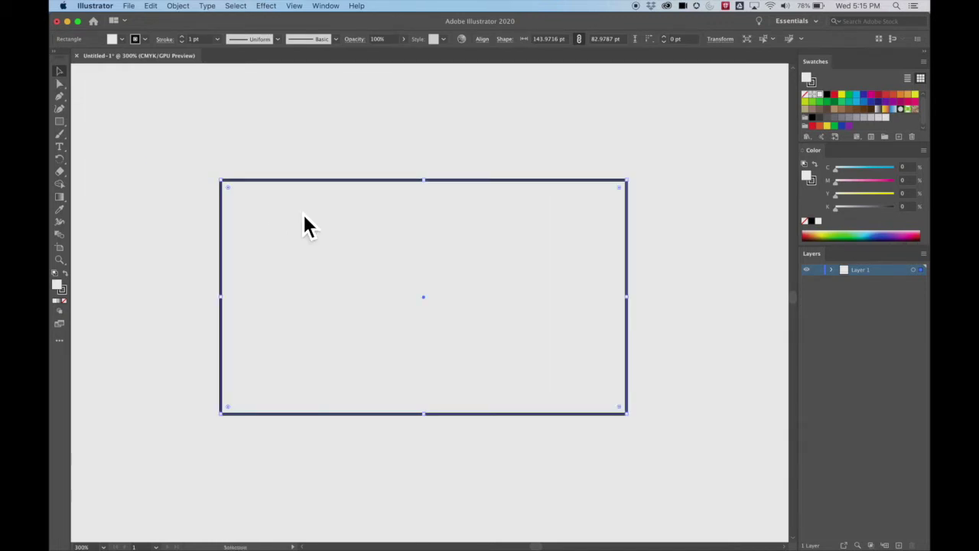
pyautogui.moveTo(353, 180); pyautogui.dragTo(329, 149)
pyautogui.moveTo(217, 168); pyautogui.dragTo(249, 176)
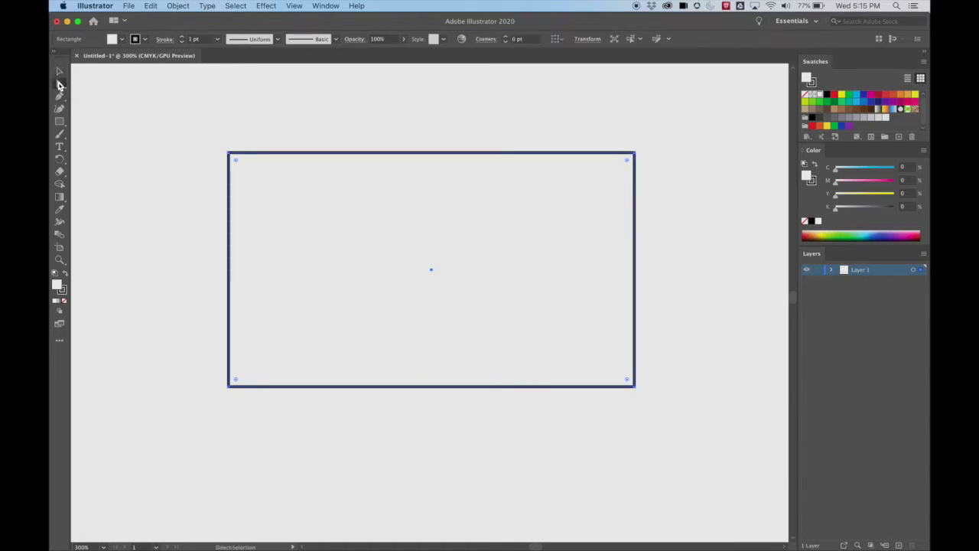
# Step: Stretch the rectangle at its left side, upper-left corner, top and right side to about 187 by 100 pt, shifting it slightly downward
pyautogui.click(64, 73)
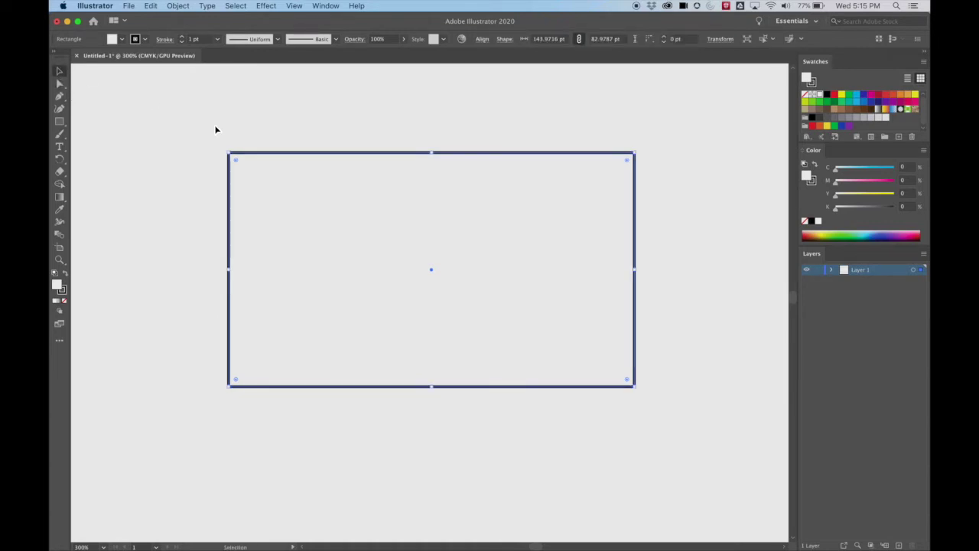
pyautogui.moveTo(228, 269); pyautogui.dragTo(180, 269)
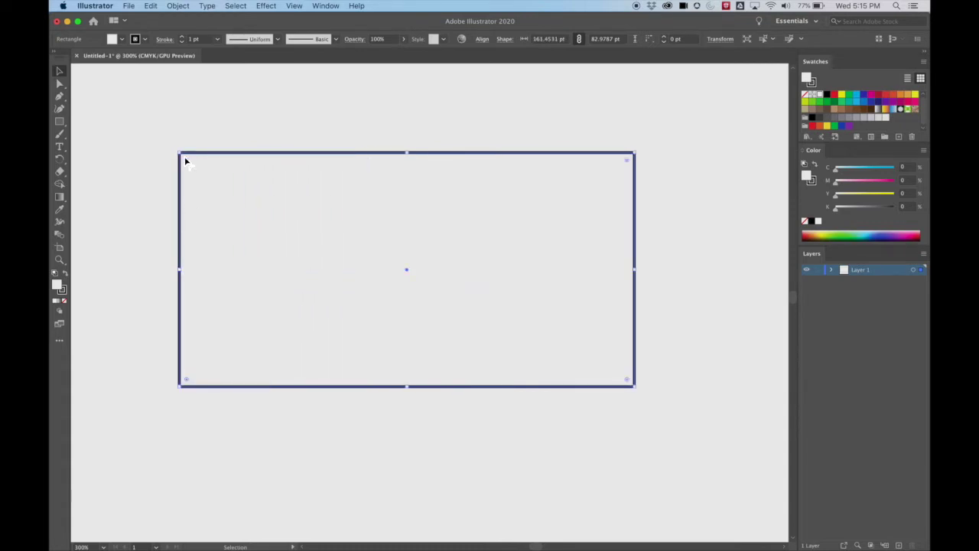
pyautogui.moveTo(182, 153); pyautogui.dragTo(177, 128)
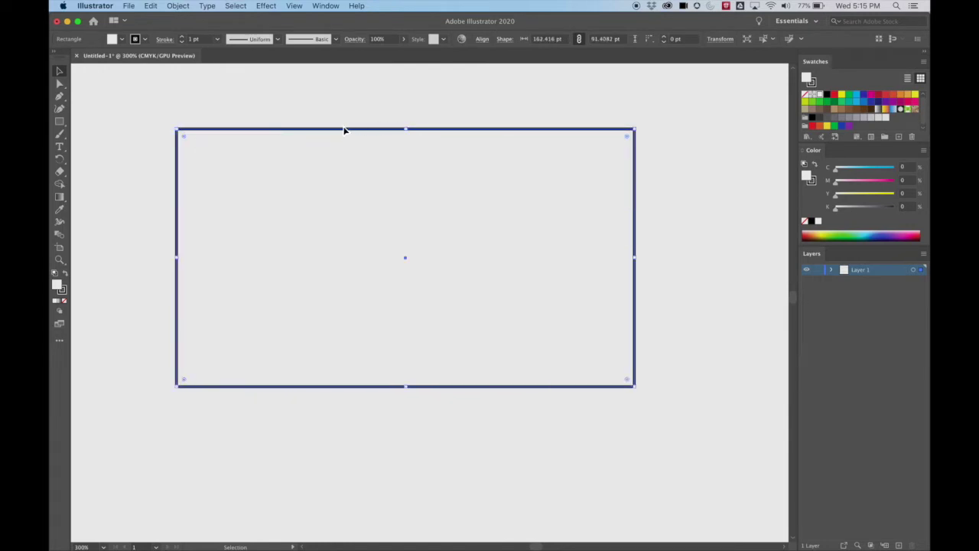
pyautogui.moveTo(342, 134); pyautogui.dragTo(337, 174)
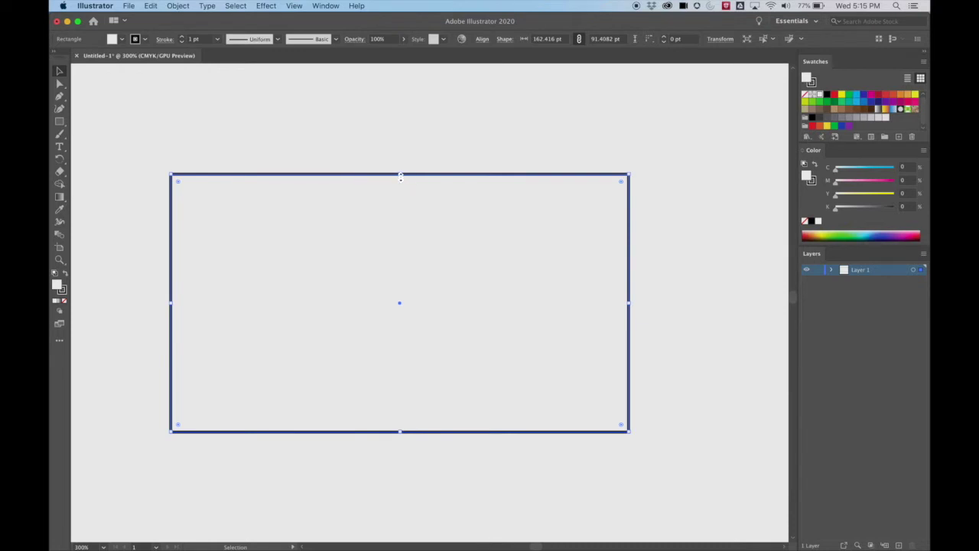
pyautogui.moveTo(400, 176); pyautogui.dragTo(399, 149)
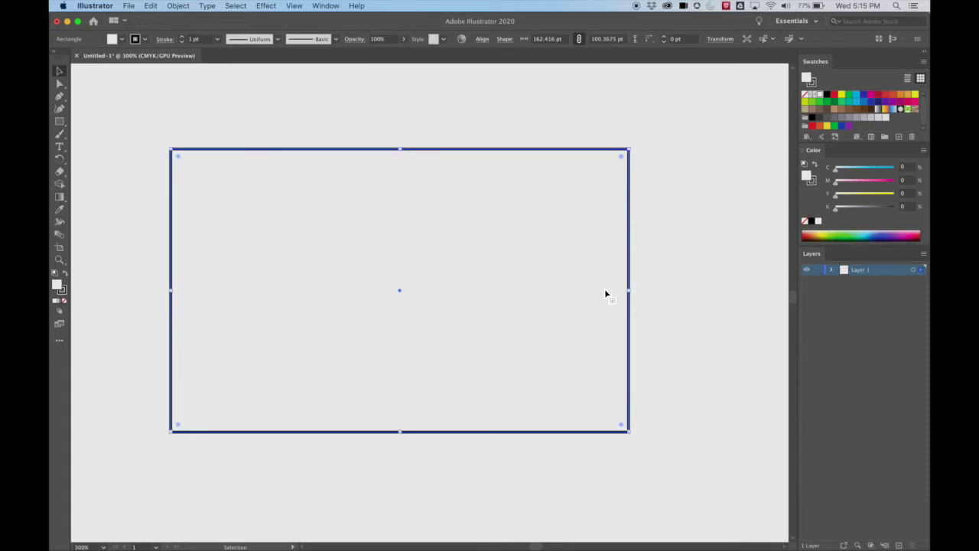
pyautogui.moveTo(630, 291); pyautogui.dragTo(737, 280)
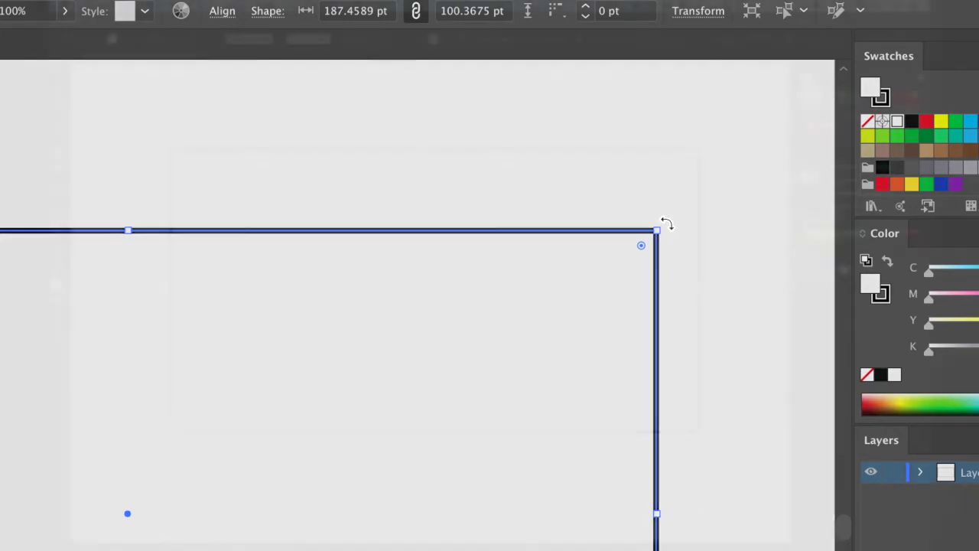
# Step: Try rotating the rectangle freehand about its centre in both directions from its corners
pyautogui.moveTo(667, 223); pyautogui.dragTo(449, 104)
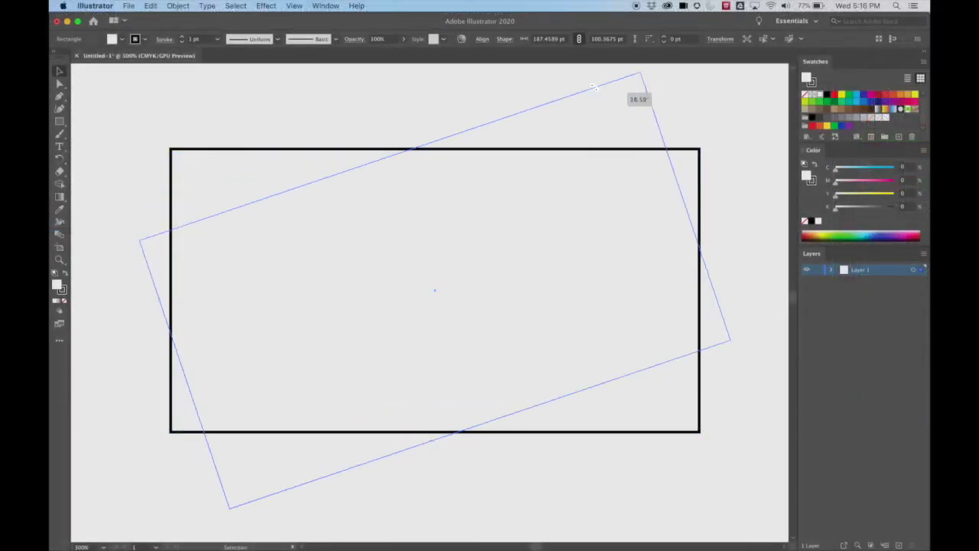
pyautogui.moveTo(595, 86); pyautogui.dragTo(600, 181)
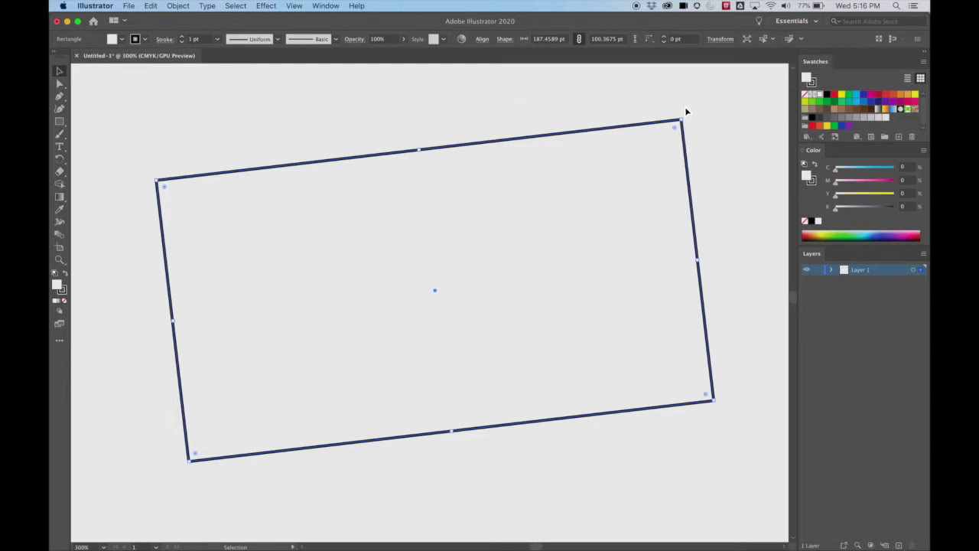
pyautogui.moveTo(685, 117); pyautogui.dragTo(331, 107)
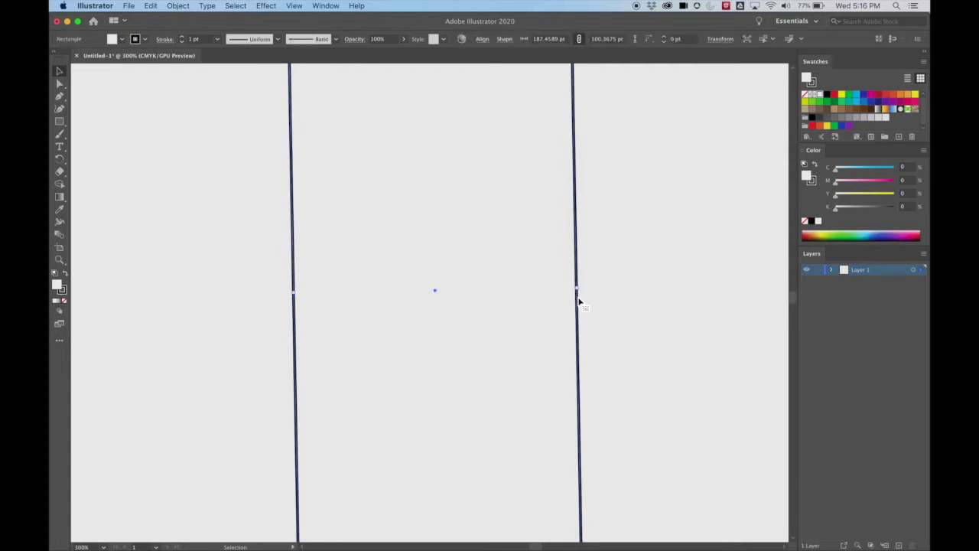
pyautogui.moveTo(584, 287); pyautogui.dragTo(452, 155)
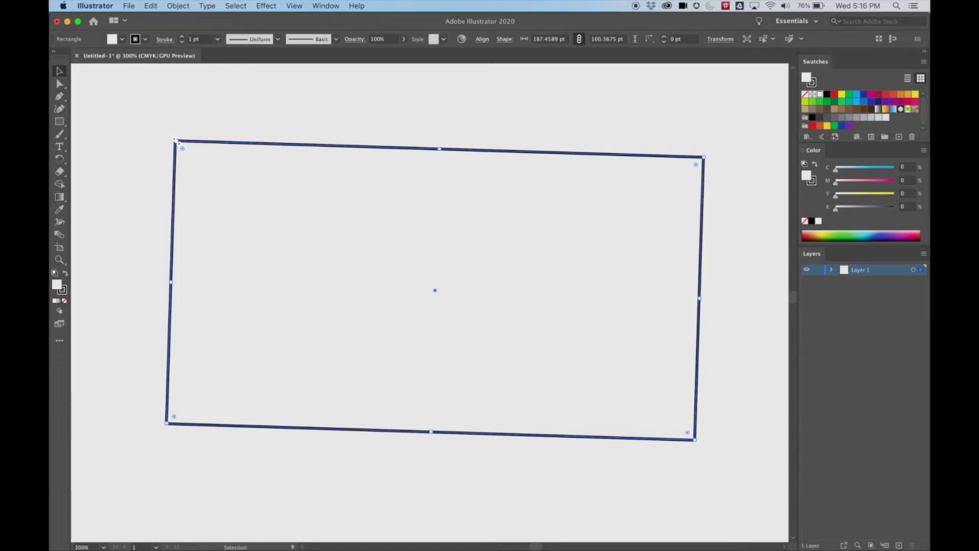
pyautogui.moveTo(171, 136); pyautogui.dragTo(186, 123)
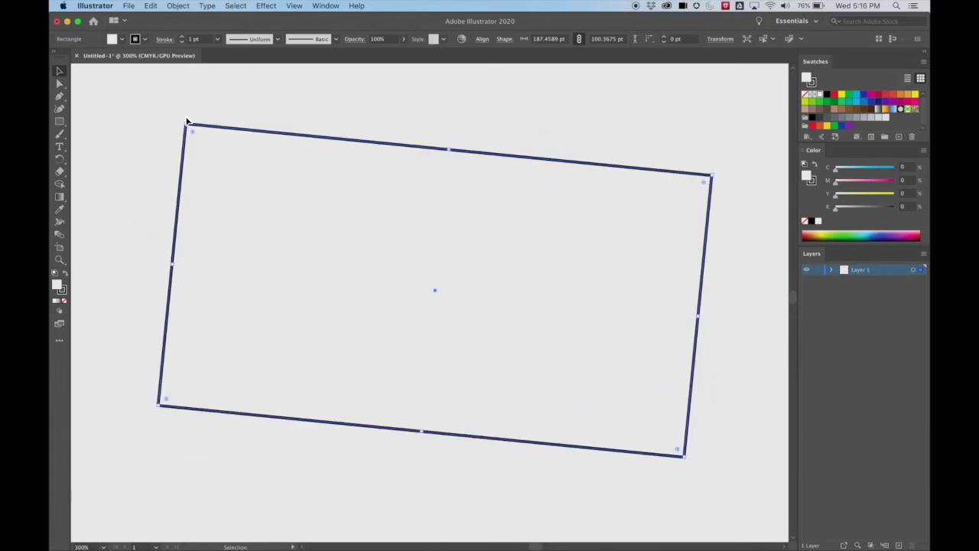
pyautogui.moveTo(182, 121); pyautogui.dragTo(148, 188)
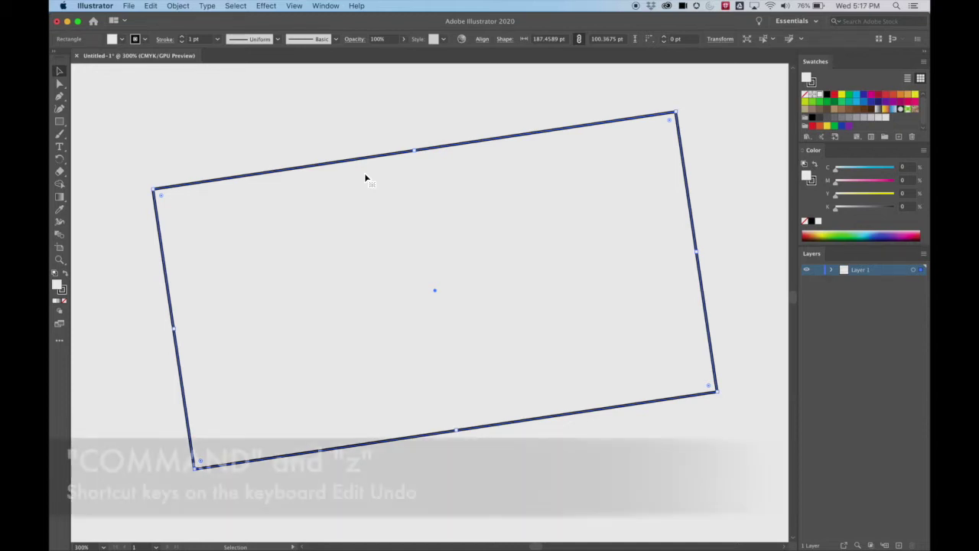
# Step: Undo all the rotations applied to the rectangle
pyautogui.press('super')
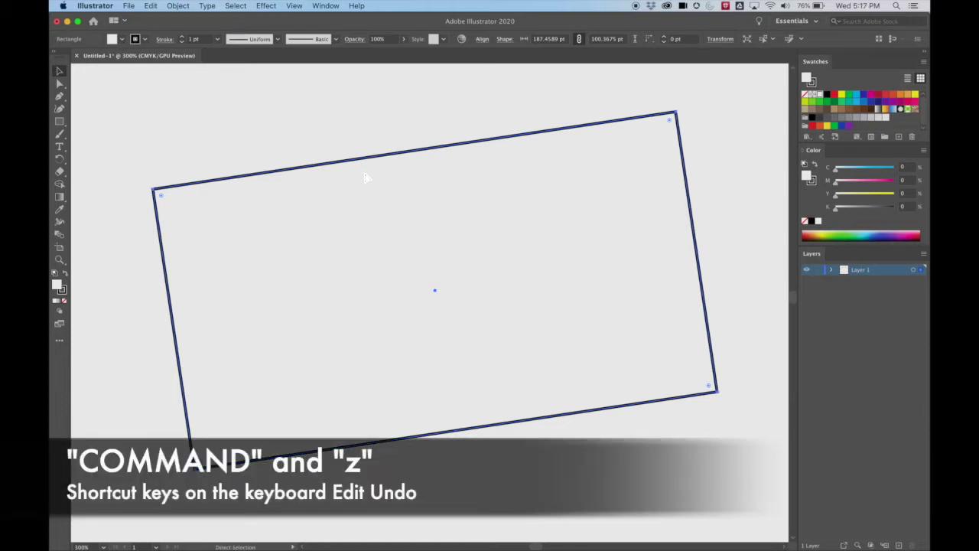
pyautogui.press('super+z')
pyautogui.press('super+z')
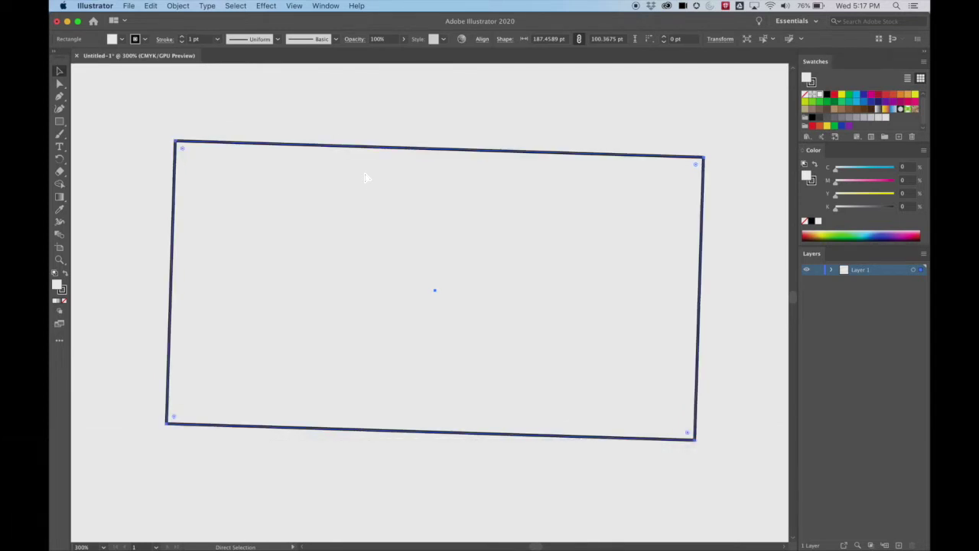
pyautogui.press('super+z')
pyautogui.press('super+shift+z')
pyautogui.press('super+z')
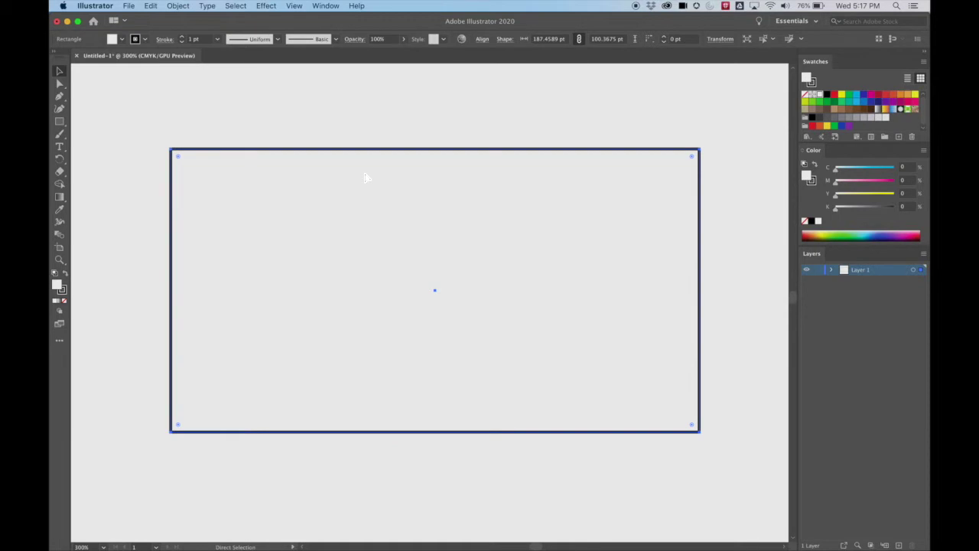
# Step: Undo the last two scaling changes made to the rectangle
pyautogui.press('super+z')
pyautogui.press('v')
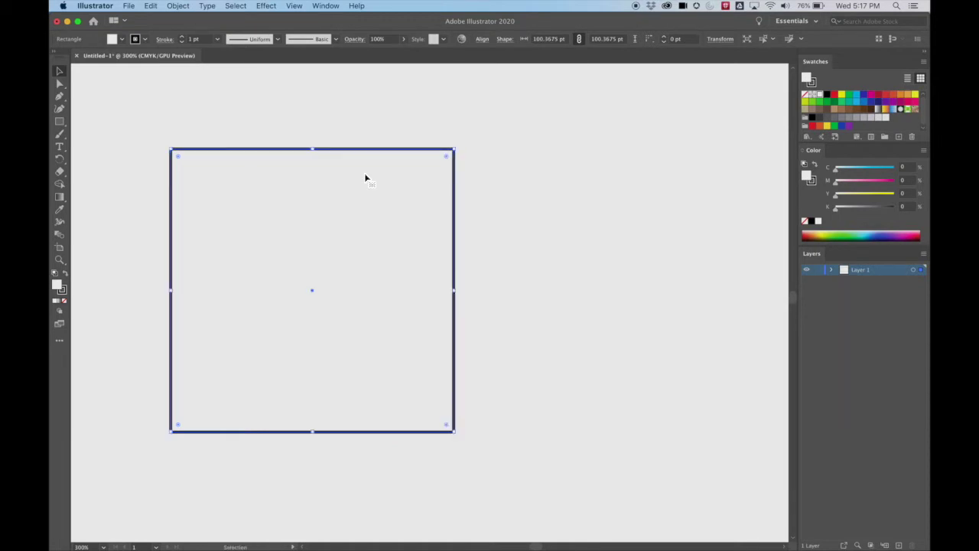
pyautogui.press('super+z')
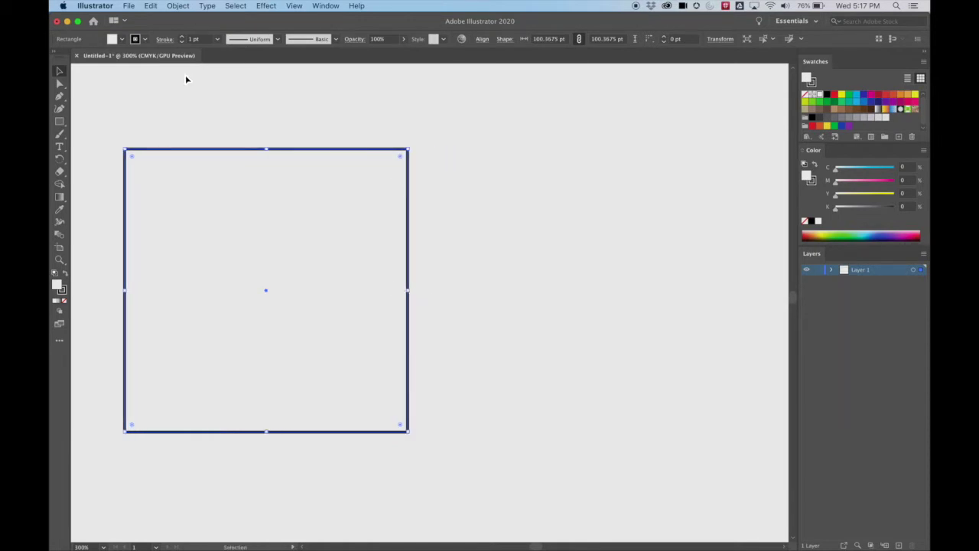
# Step: Redo the last undone scaling so the shape is a wide rectangle again
pyautogui.click(150, 7)
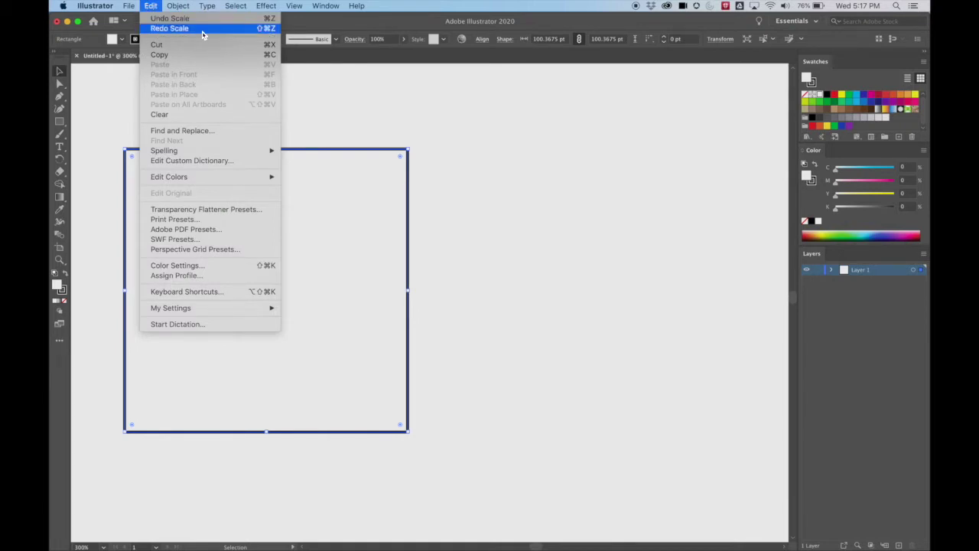
pyautogui.click(272, 29)
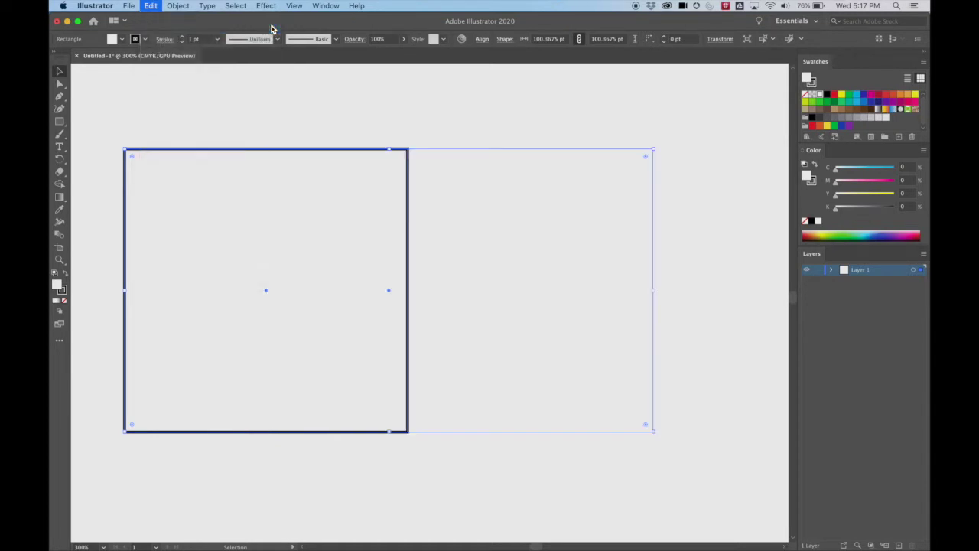
pyautogui.click(169, 7)
pyautogui.moveTo(151, 6)
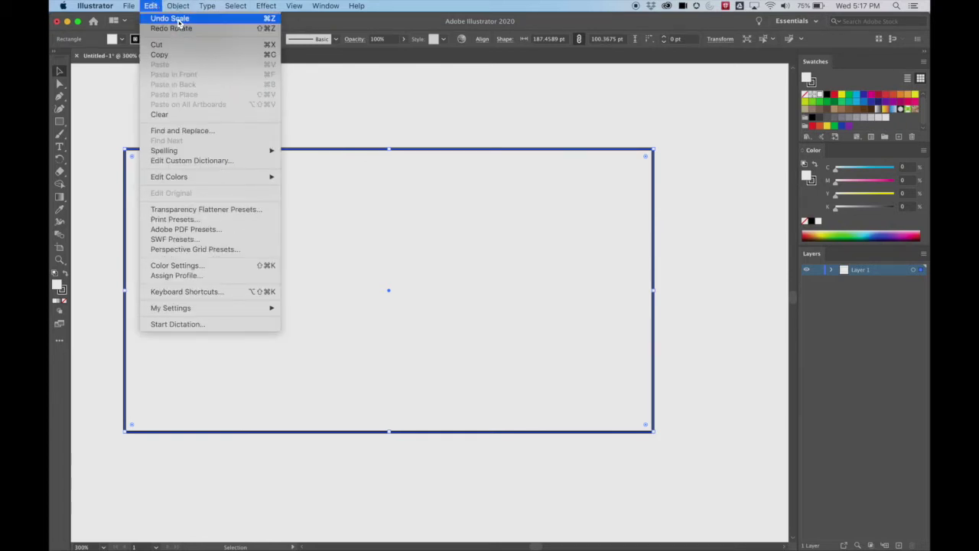
pyautogui.moveTo(408, 9)
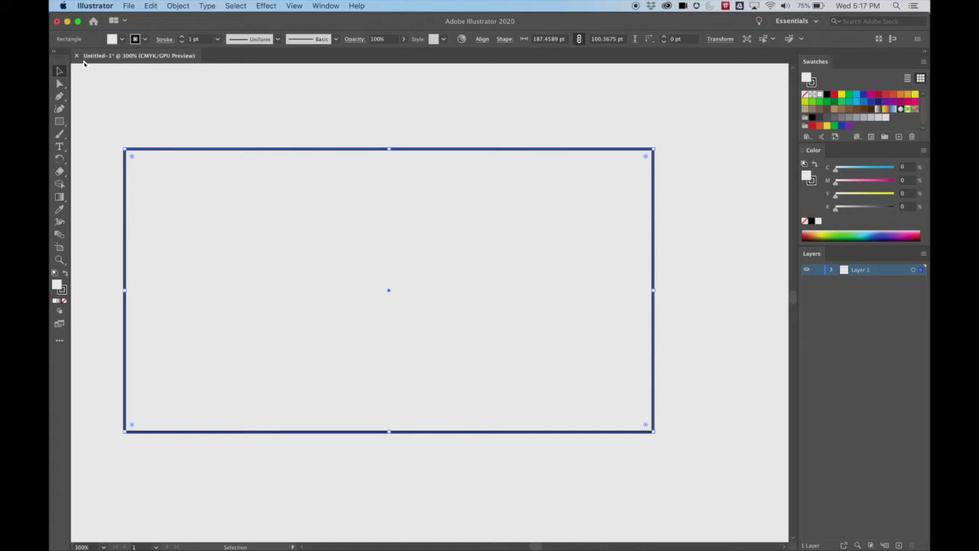
# Step: Try blue and dark red fills on the rectangle, ending with the orange swatch as its fill colour
pyautogui.click(122, 39)
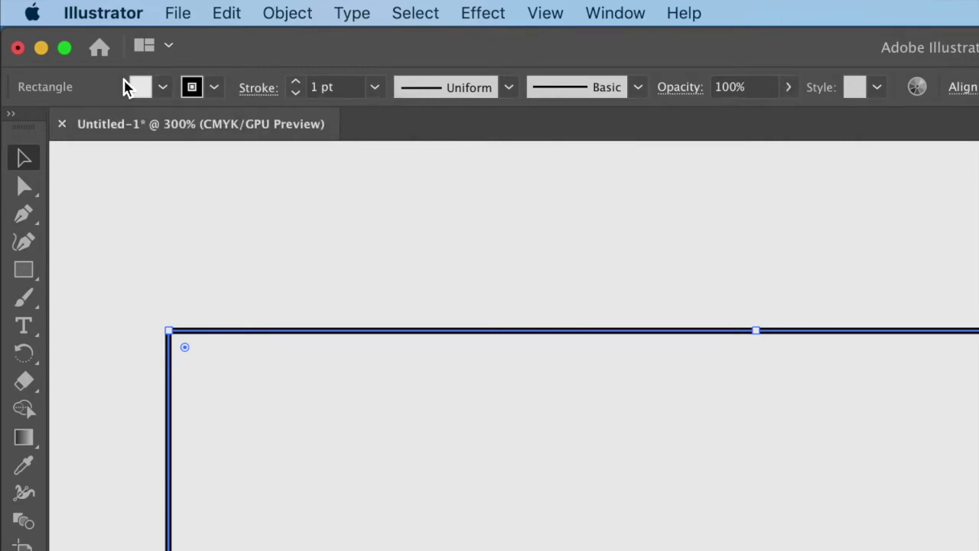
pyautogui.click(165, 92)
pyautogui.click(168, 88)
pyautogui.click(168, 87)
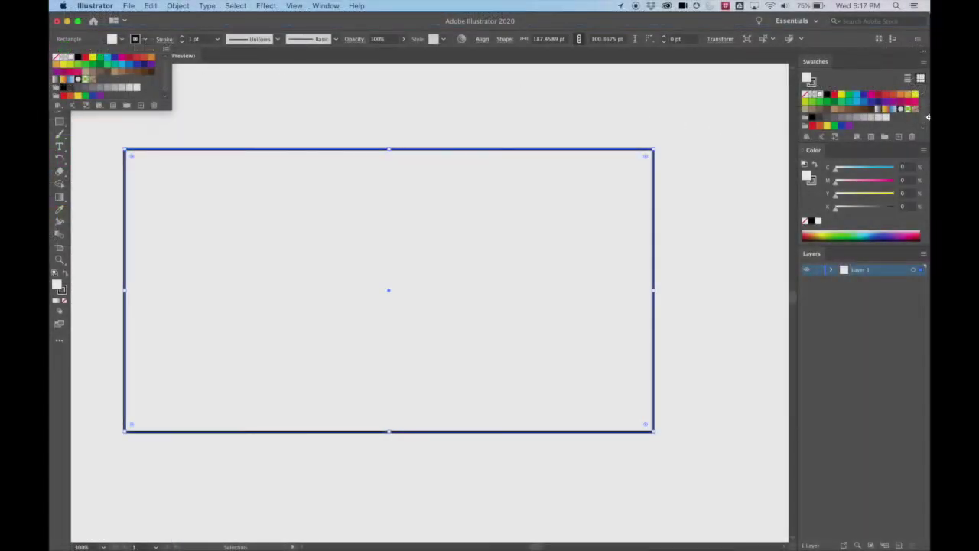
pyautogui.click(837, 112)
pyautogui.click(863, 101)
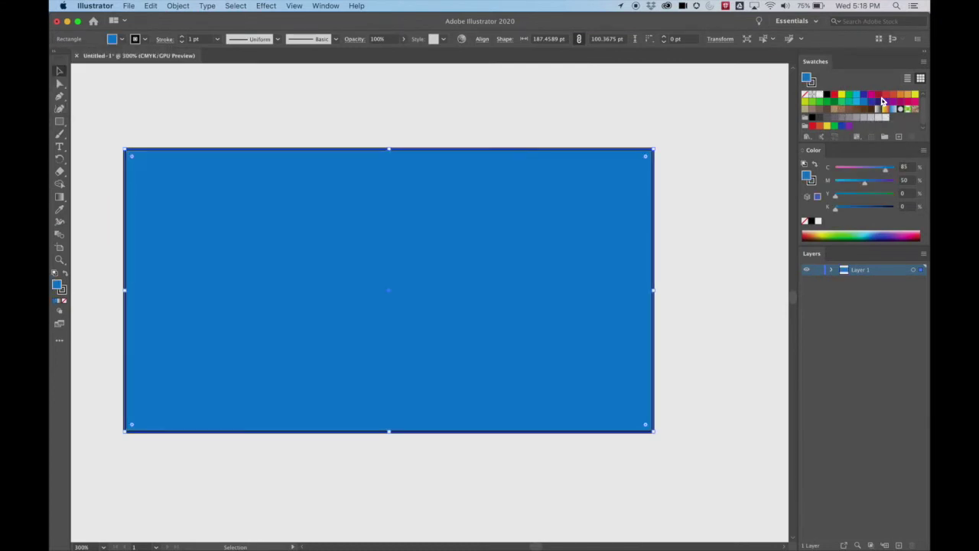
pyautogui.click(879, 95)
pyautogui.click(901, 94)
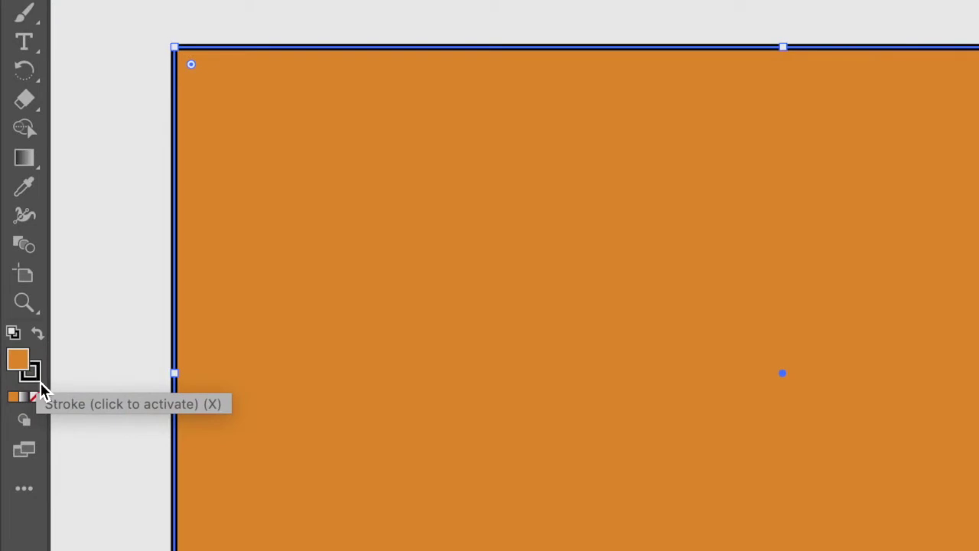
# Step: Make the stroke colour active and try red on the rectangle's outline, ending with blue (C 85, M 50, Y 0, K 0)
pyautogui.click(41, 380)
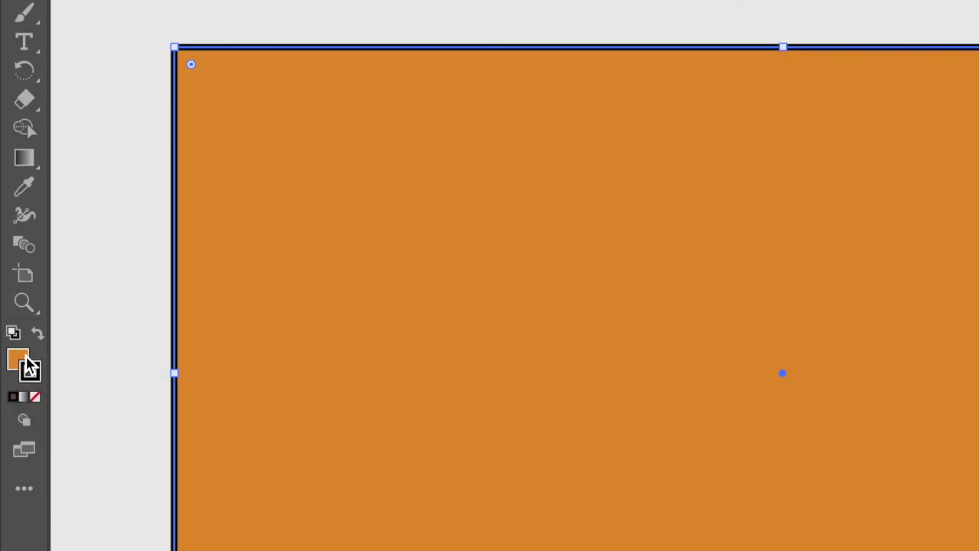
pyautogui.click(886, 94)
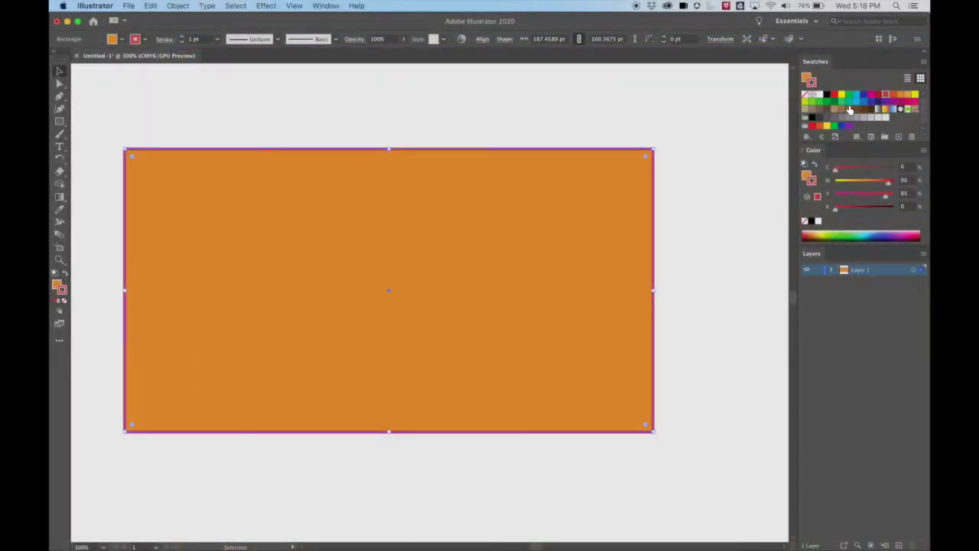
pyautogui.click(863, 102)
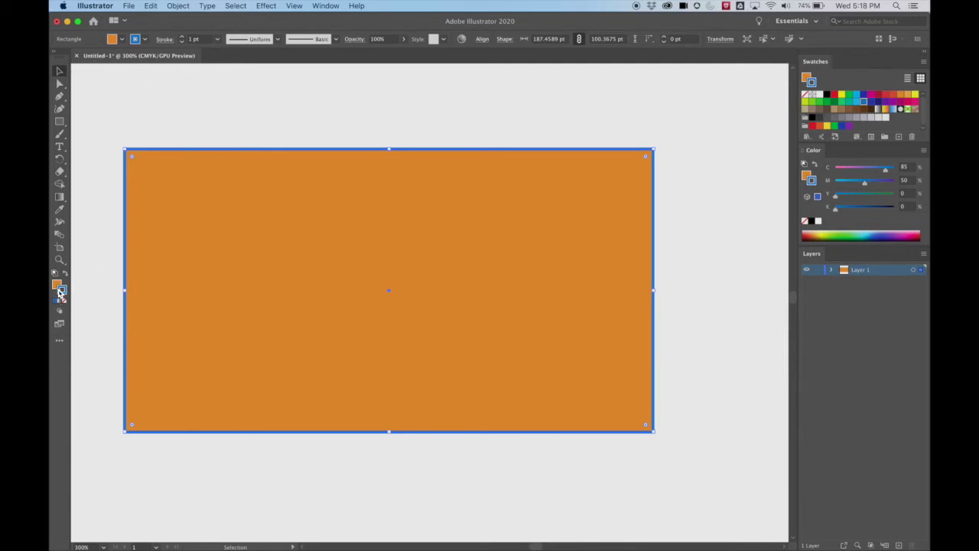
# Step: Raise the rectangle's stroke weight to 20 pt
pyautogui.click(183, 38)
pyautogui.click(183, 37)
pyautogui.click(183, 37)
pyautogui.click(183, 37)
pyautogui.click(183, 37)
pyautogui.click(183, 38)
pyautogui.click(184, 38)
pyautogui.click(184, 38)
pyautogui.click(184, 38)
pyautogui.click(183, 37)
pyautogui.click(184, 37)
pyautogui.click(184, 37)
pyautogui.click(183, 37)
pyautogui.click(184, 38)
pyautogui.click(184, 38)
pyautogui.click(183, 38)
pyautogui.click(184, 38)
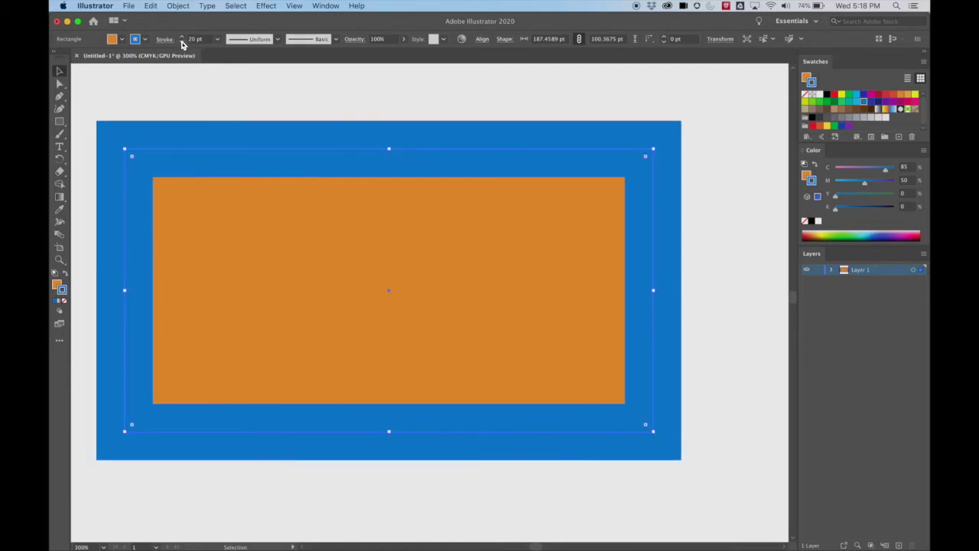
# Step: Reduce the rectangle's stroke weight to 5 pt and deselect it
pyautogui.click(182, 42)
pyautogui.click(183, 42)
pyautogui.click(182, 42)
pyautogui.click(182, 42)
pyautogui.click(182, 42)
pyautogui.click(183, 42)
pyautogui.click(182, 42)
pyautogui.click(182, 42)
pyautogui.click(182, 42)
pyautogui.click(182, 42)
pyautogui.click(182, 42)
pyautogui.click(182, 42)
pyautogui.click(182, 42)
pyautogui.click(182, 42)
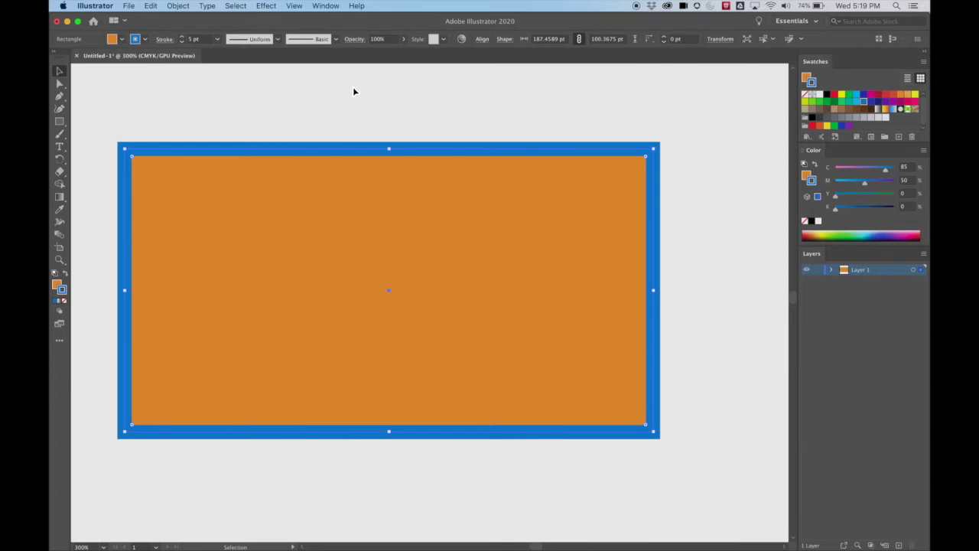
pyautogui.click(474, 112)
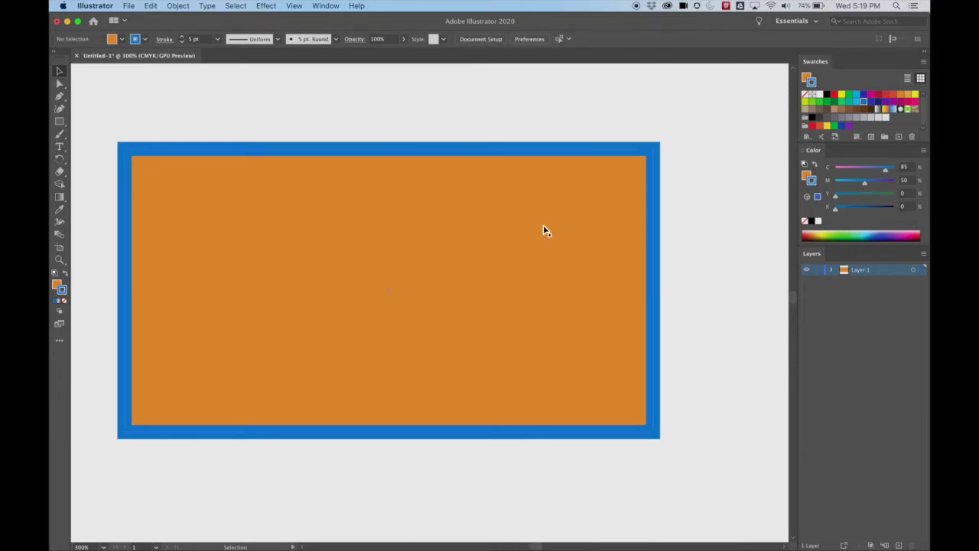
# Step: Draw a square about 101 pt wide with the Rectangle tool in the empty area to the right of the orange rectangle
pyautogui.press('super+minus')
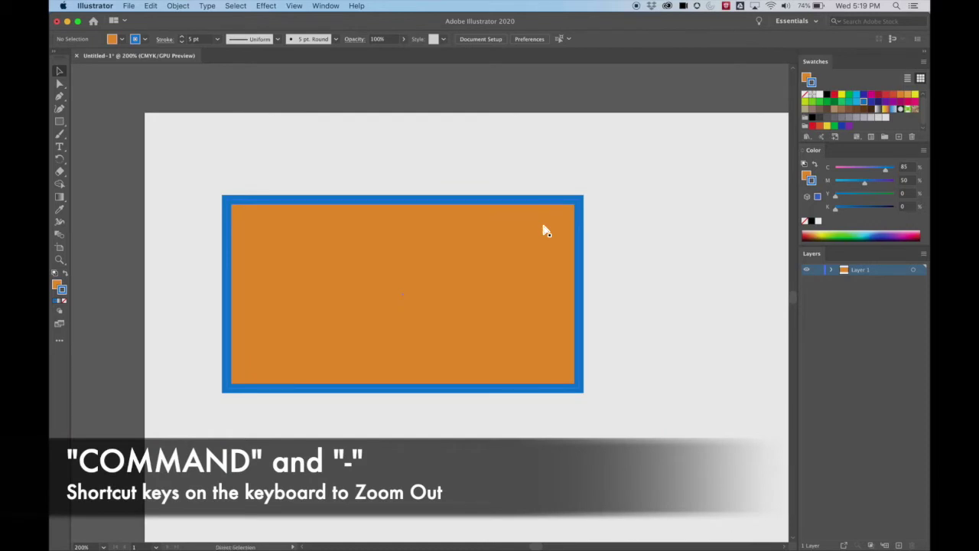
pyautogui.press('super+minus')
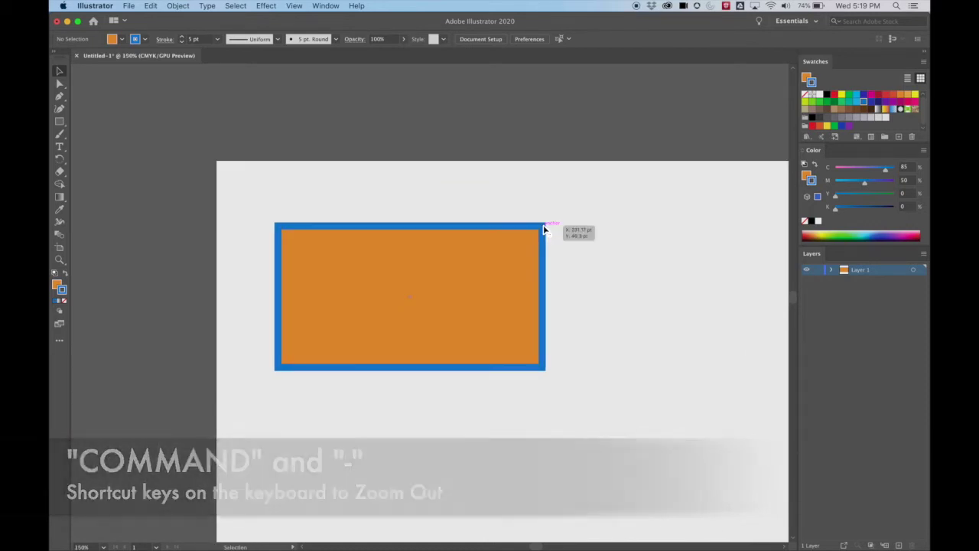
pyautogui.moveTo(636, 280); pyautogui.dragTo(462, 217)
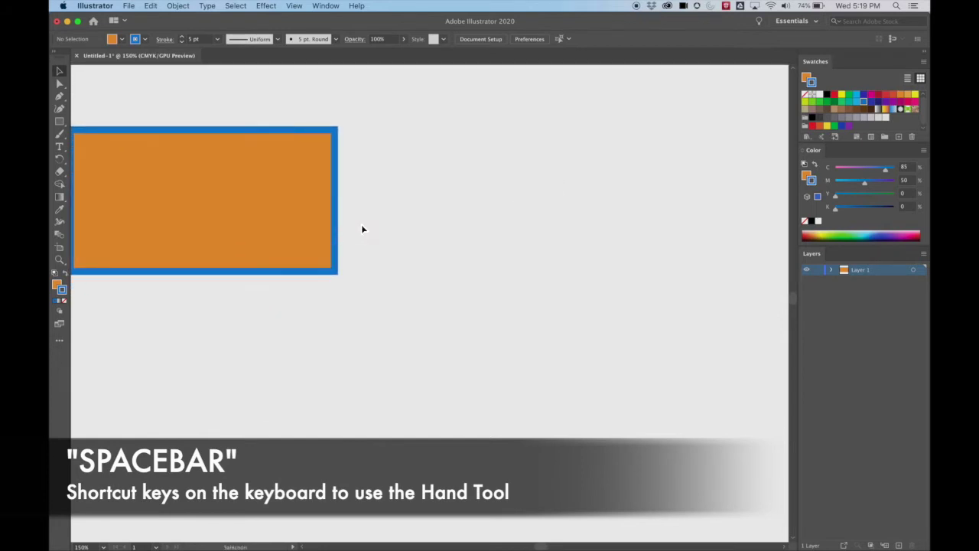
pyautogui.click(62, 122)
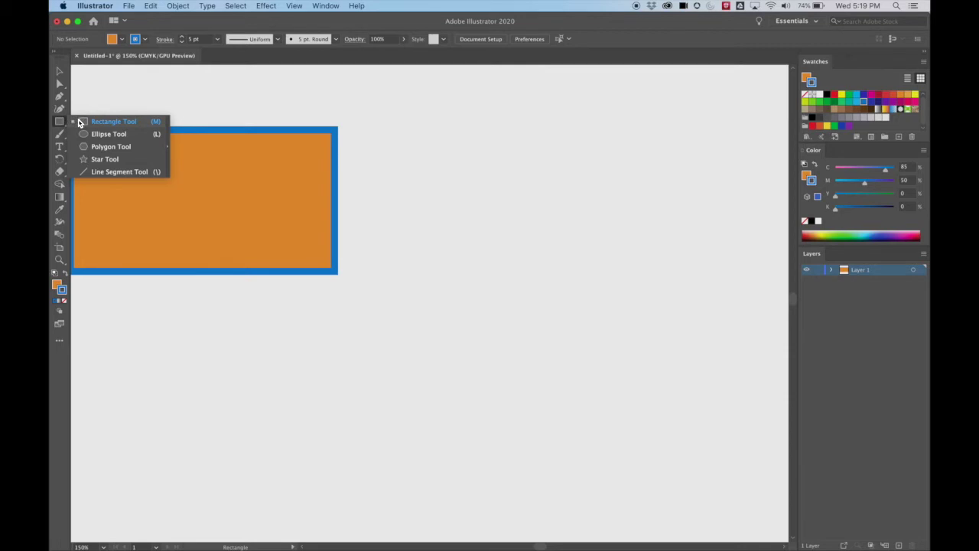
pyautogui.click(92, 123)
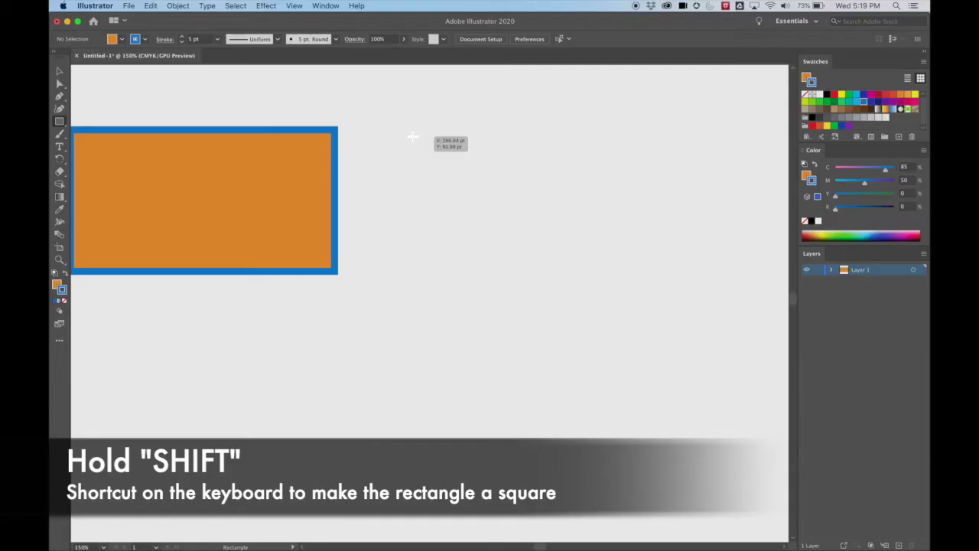
pyautogui.moveTo(419, 123)
pyautogui.mouseDown()
pyautogui.moveTo(518, 221)
pyautogui.moveTo(623, 264)
pyautogui.moveTo(553, 220)
pyautogui.moveTo(579, 219)
pyautogui.moveTo(561, 214)
pyautogui.mouseUp()
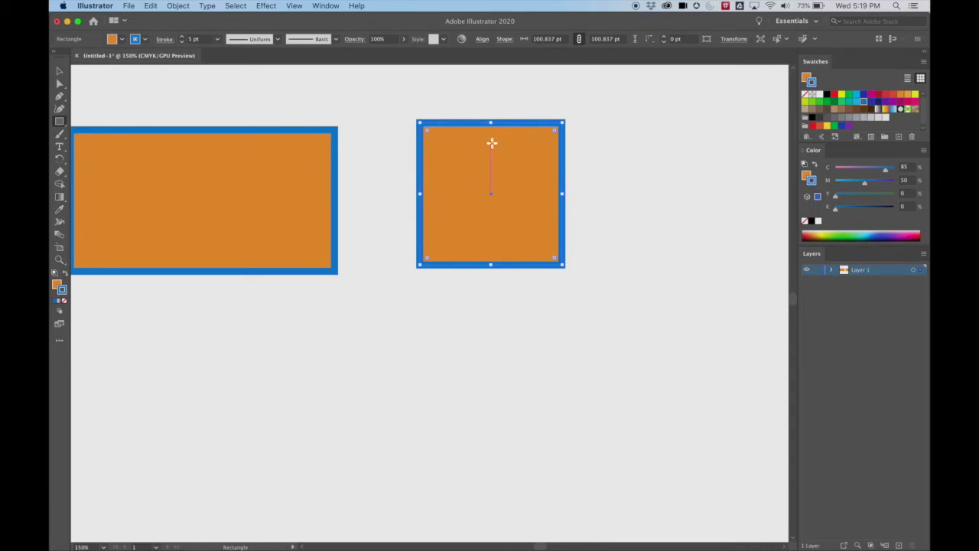
# Step: Draw three smaller squares below and to the right of the first square, the last one about 51 pt wide
pyautogui.moveTo(378, 349); pyautogui.dragTo(499, 469)
pyautogui.moveTo(558, 322); pyautogui.dragTo(634, 396)
pyautogui.moveTo(623, 222); pyautogui.dragTo(698, 296)
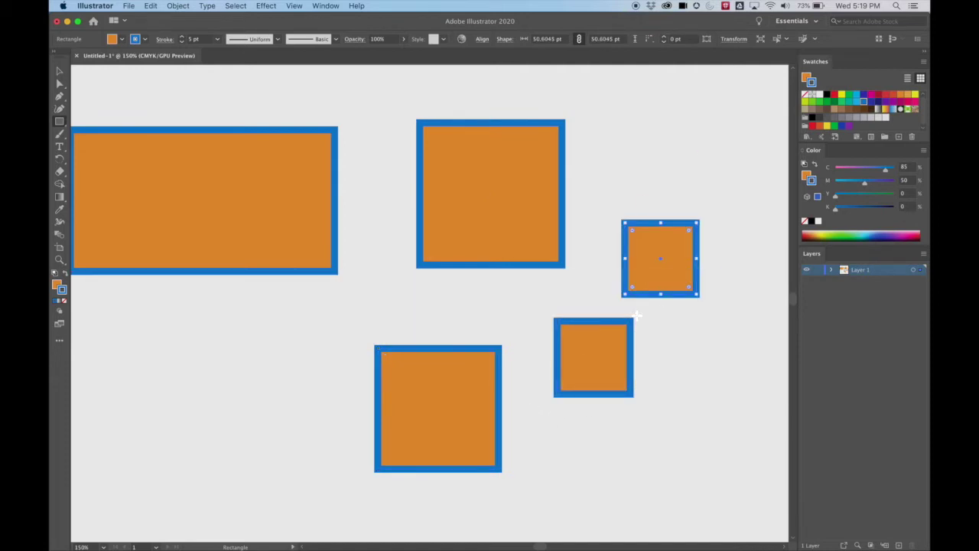
# Step: Undo the three smaller squares, leaving only the first square beside the rectangle
pyautogui.press('super+z')
pyautogui.press('super+z')
pyautogui.press('super+z')
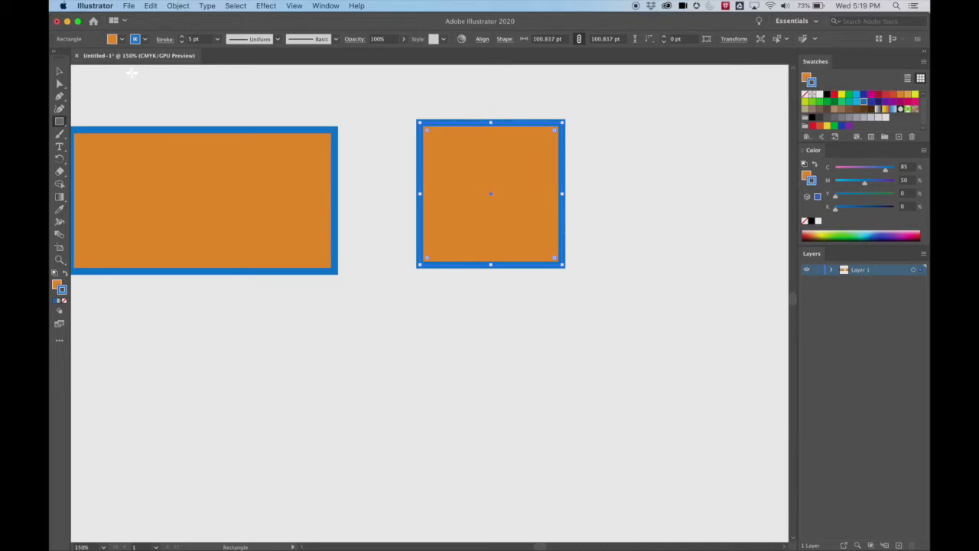
# Step: Try several stroke colours on the square, ending with dark green, and set its fill to red (C 0, M 100, Y 100, K 0)
pyautogui.click(60, 71)
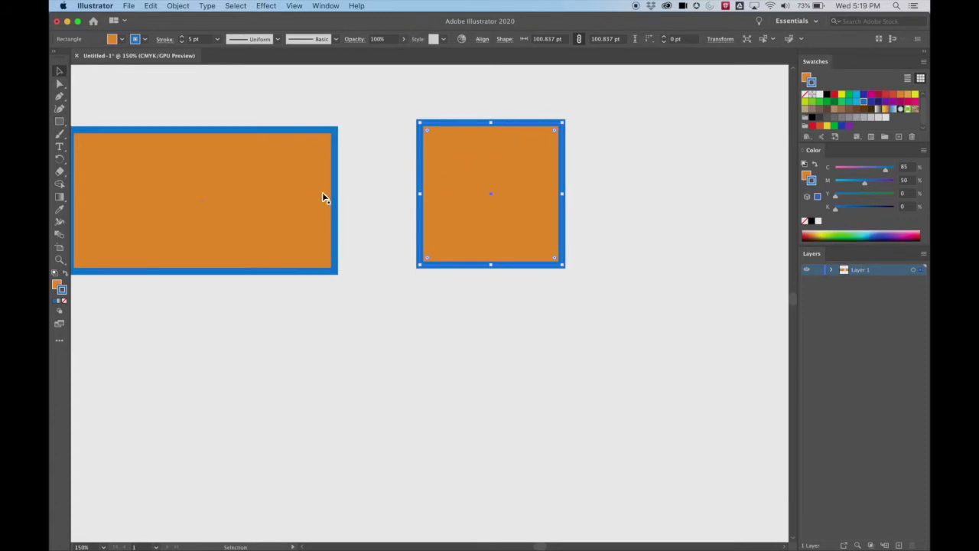
pyautogui.click(879, 95)
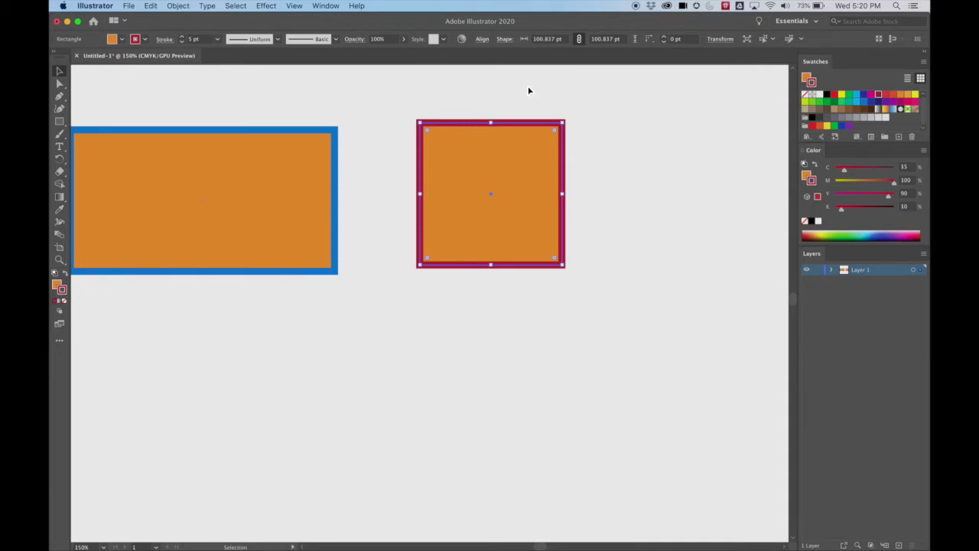
pyautogui.click(916, 95)
pyautogui.click(872, 101)
pyautogui.click(863, 101)
pyautogui.click(849, 102)
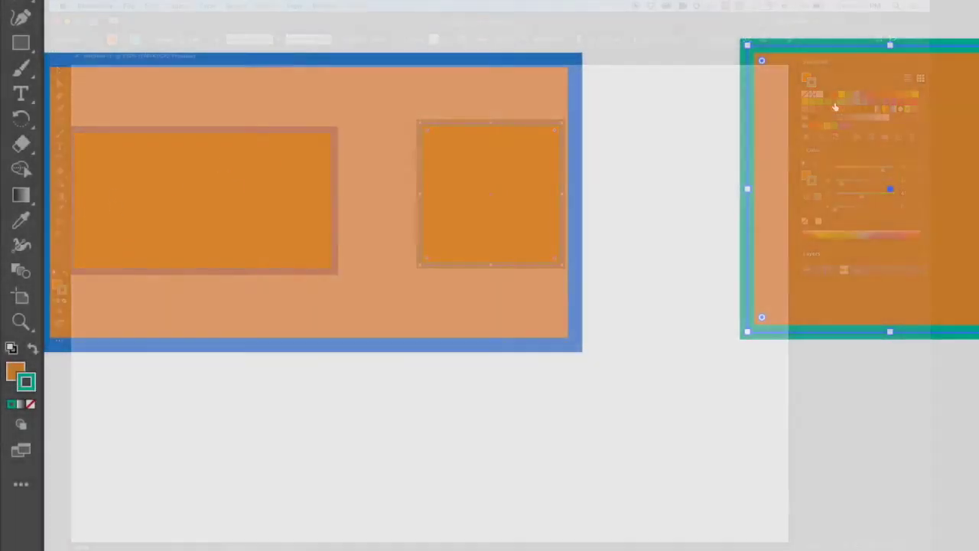
pyautogui.click(827, 94)
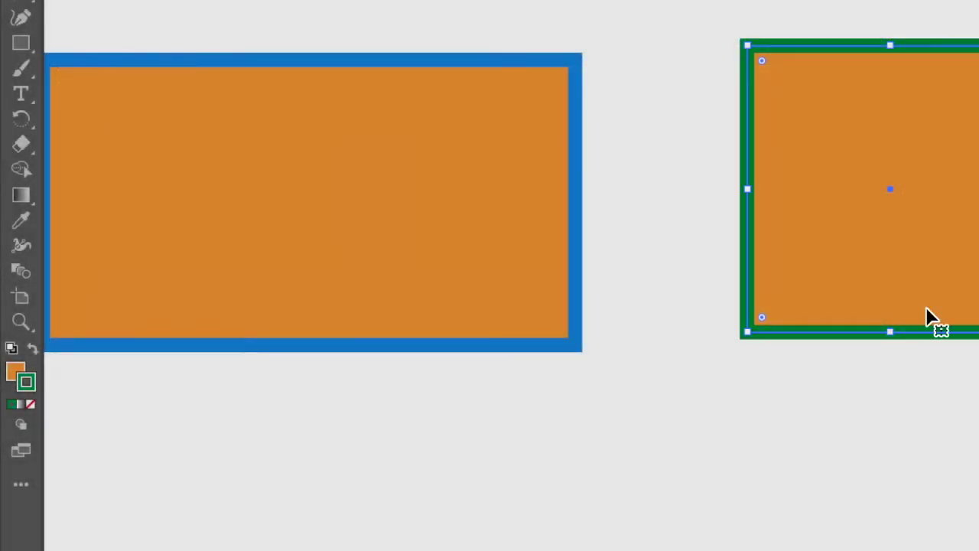
pyautogui.click(17, 373)
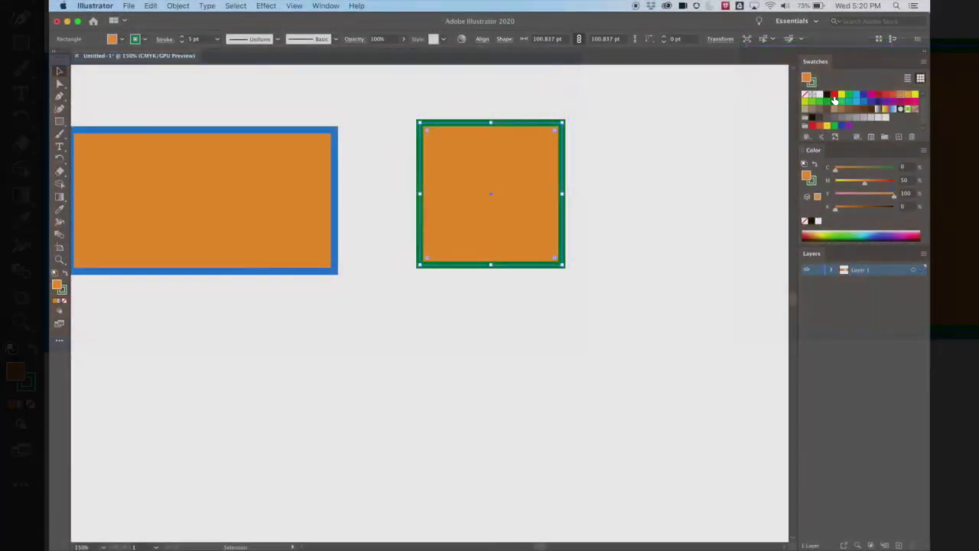
pyautogui.click(835, 96)
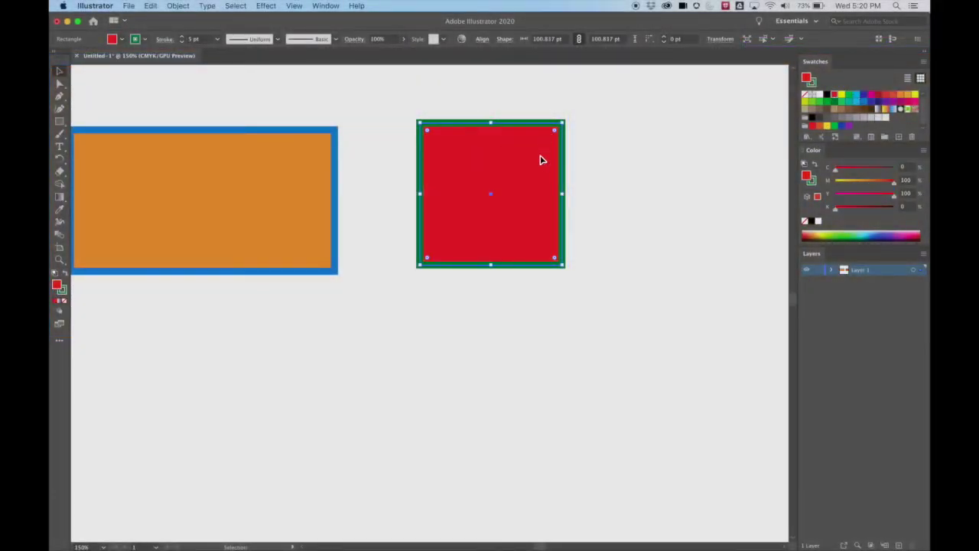
# Step: Select the orange rectangle and the red square in turn to compare their fill and stroke colours
pyautogui.click(272, 206)
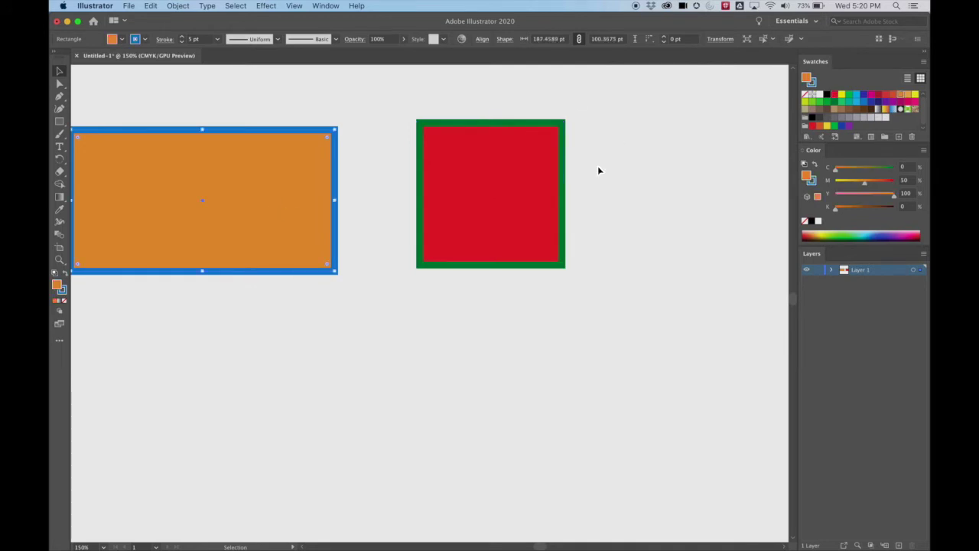
pyautogui.click(479, 142)
pyautogui.click(269, 170)
pyautogui.click(520, 139)
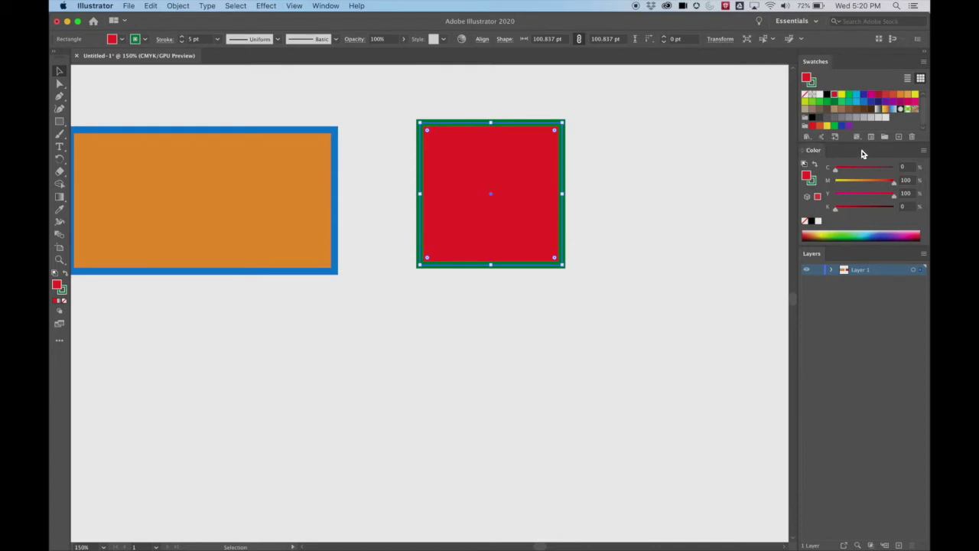
# Step: Switch the swatches to list view and back to the thumbnail grid
pyautogui.click(923, 152)
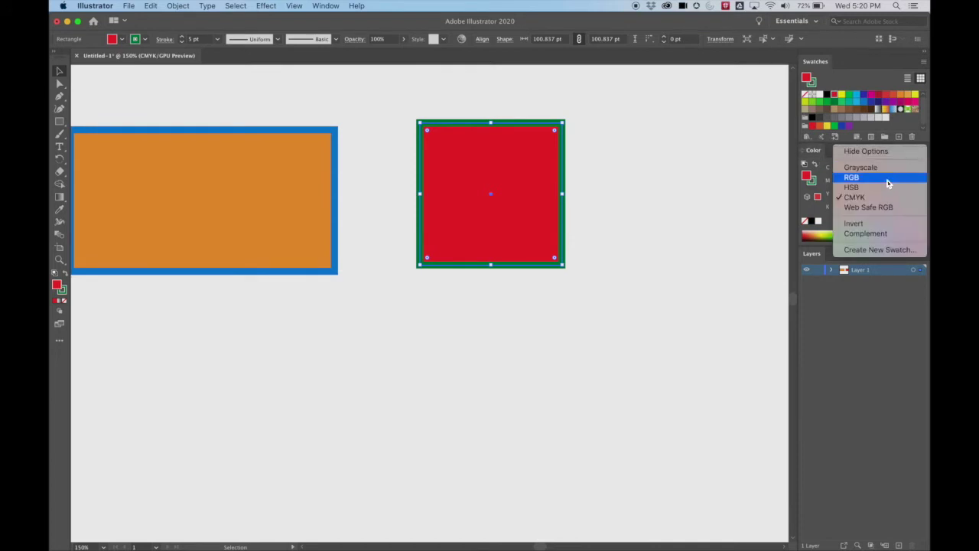
pyautogui.click(923, 152)
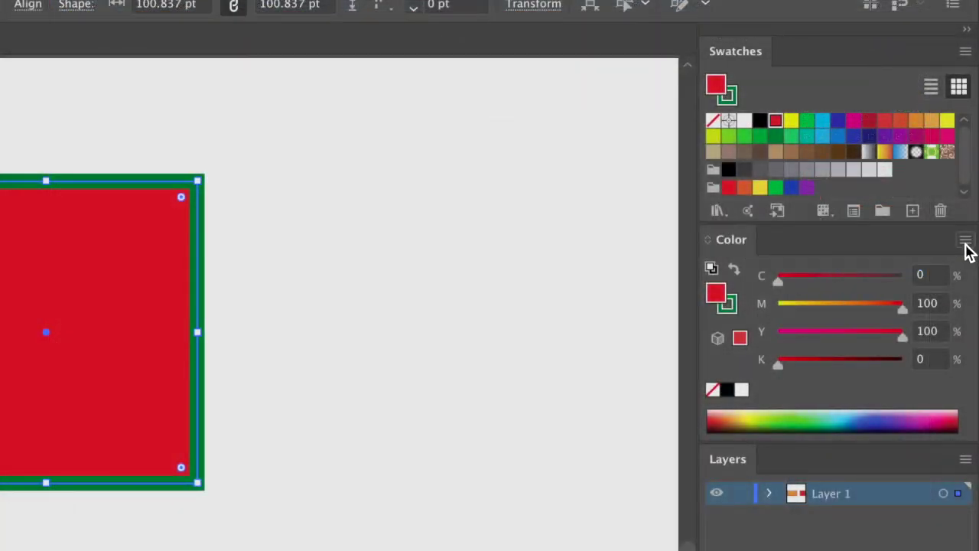
pyautogui.click(965, 242)
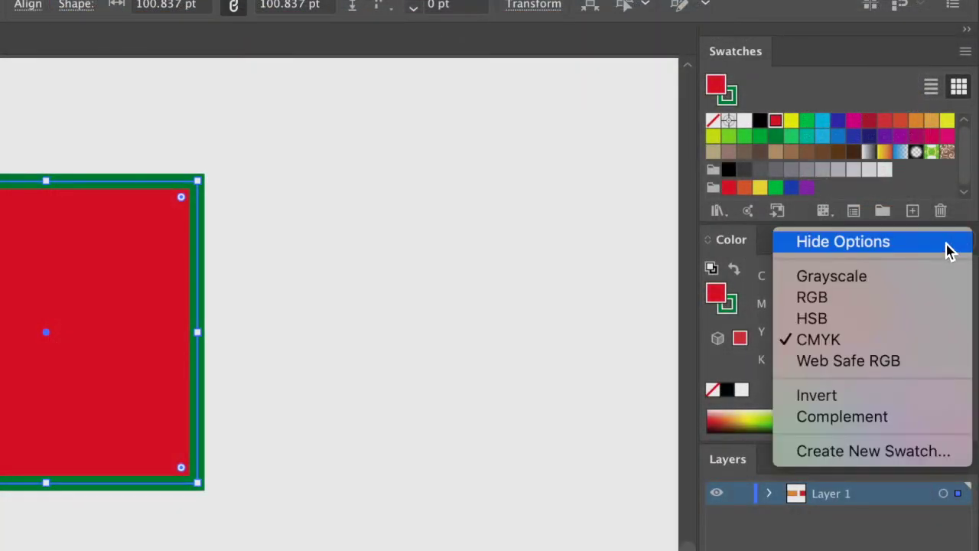
pyautogui.click(928, 89)
pyautogui.click(929, 89)
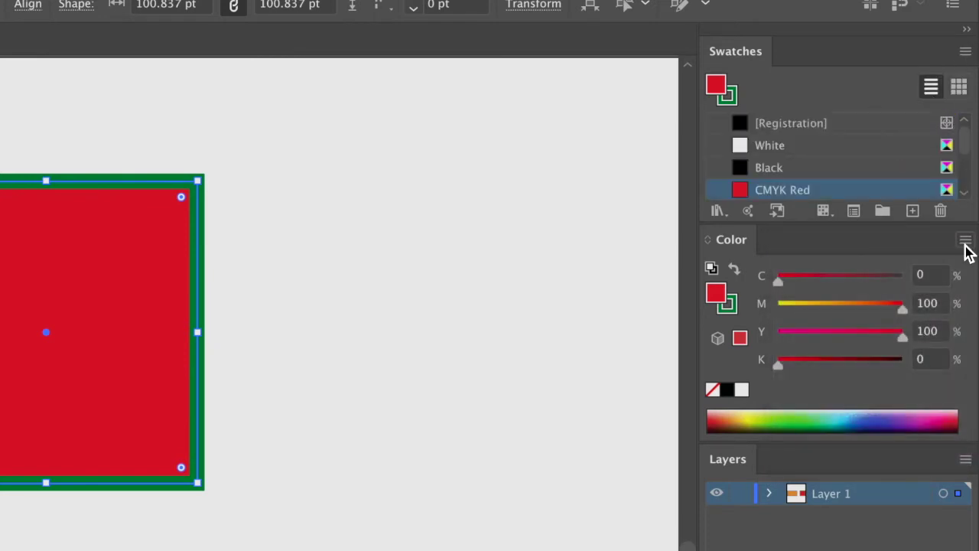
pyautogui.click(958, 88)
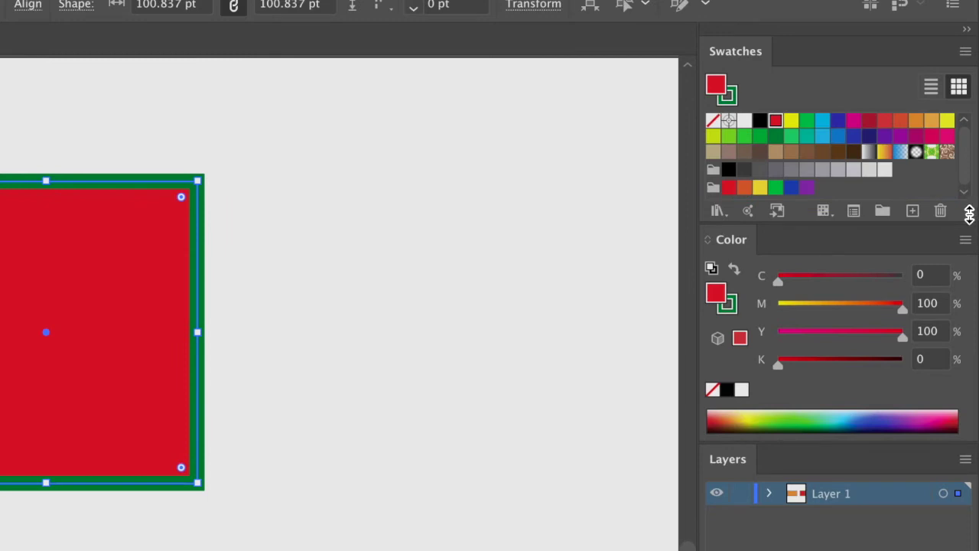
# Step: Change the colour sliders to HSB and set the square's fill to H 360, S 100, B 100
pyautogui.click(964, 240)
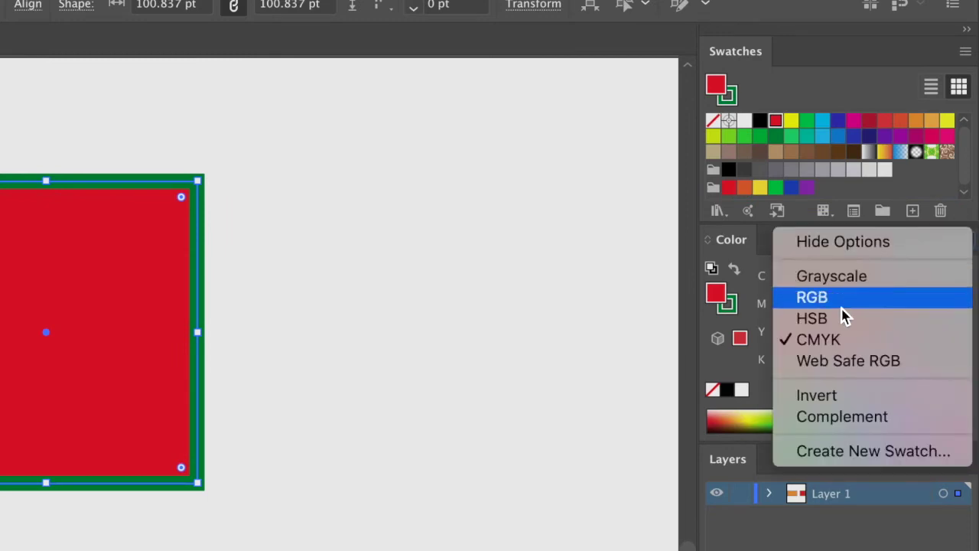
pyautogui.click(846, 324)
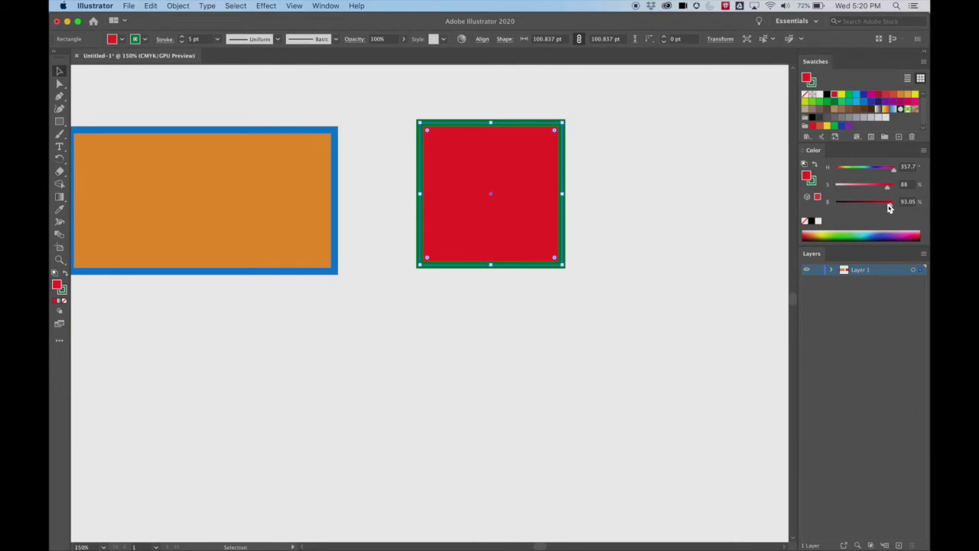
pyautogui.moveTo(890, 208); pyautogui.dragTo(901, 191)
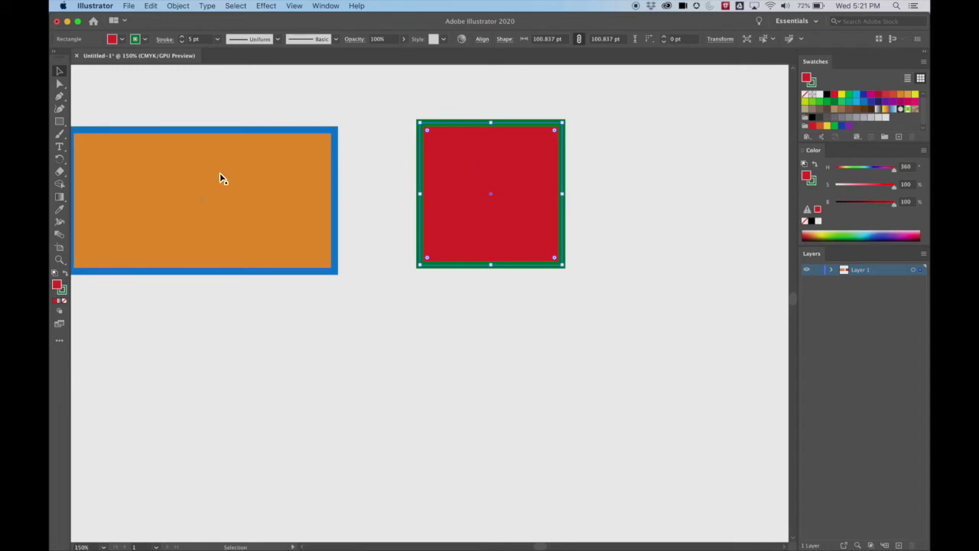
# Step: Draw a freehand ellipse about 151 × 101 pt in the empty area below the orange rectangle
pyautogui.click(60, 122)
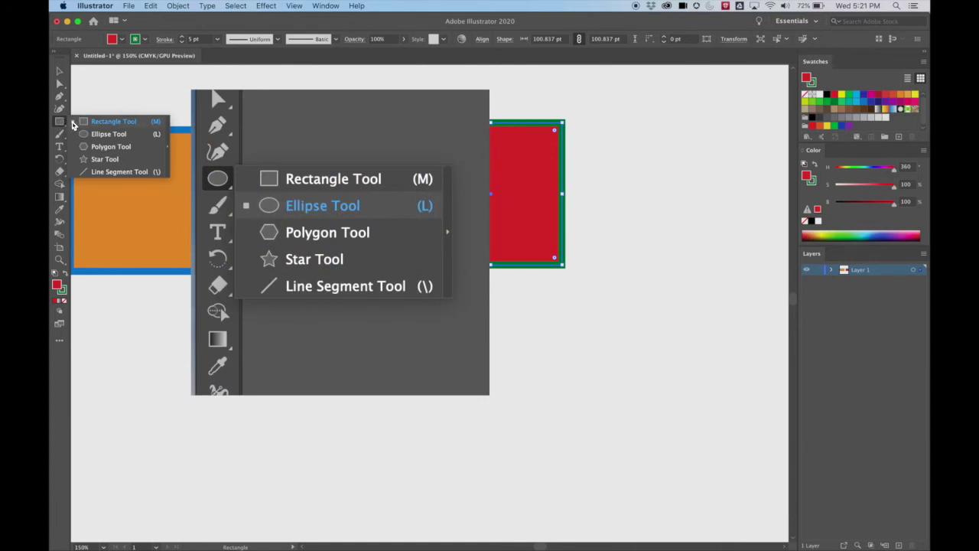
pyautogui.click(102, 135)
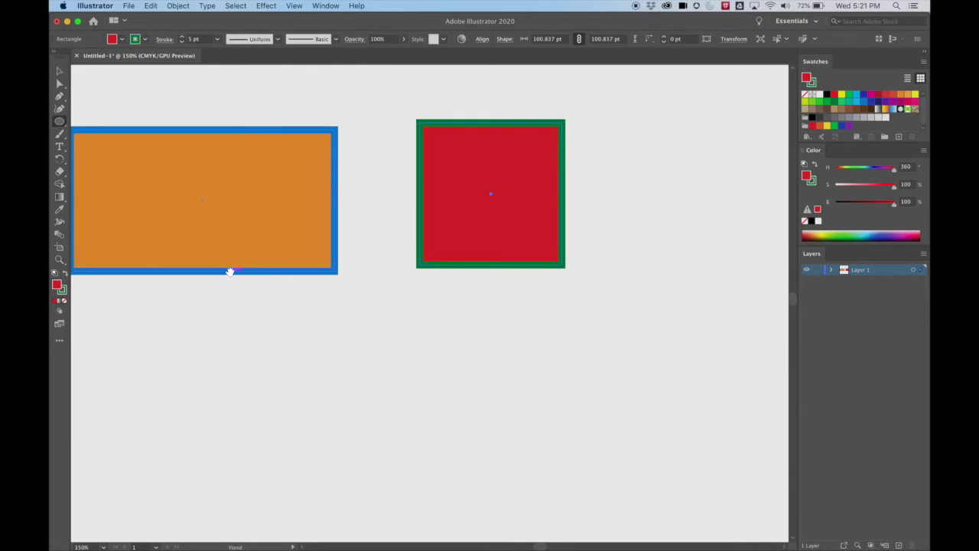
pyautogui.moveTo(202, 303); pyautogui.dragTo(339, 164)
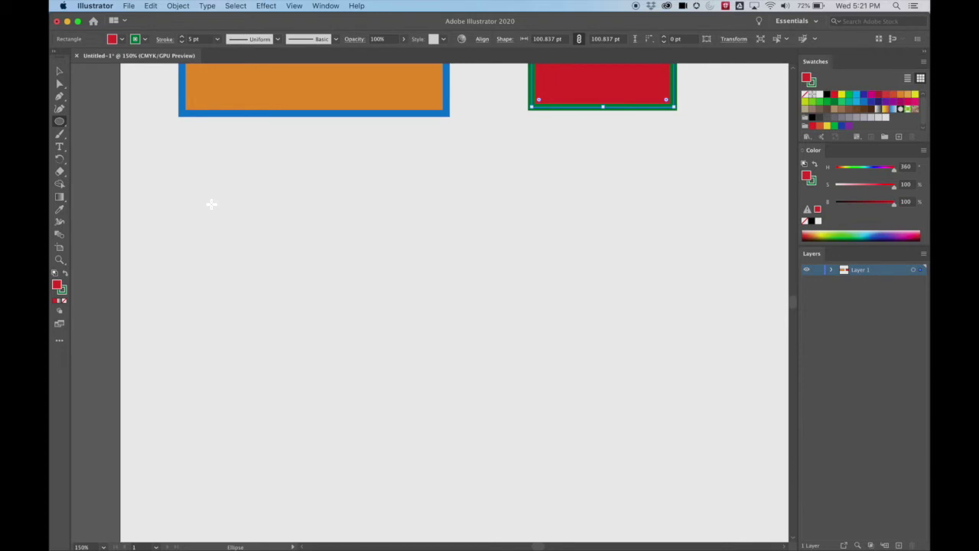
pyautogui.moveTo(205, 201)
pyautogui.mouseDown()
pyautogui.moveTo(276, 253)
pyautogui.moveTo(382, 297)
pyautogui.moveTo(306, 337)
pyautogui.moveTo(426, 332)
pyautogui.moveTo(417, 344)
pyautogui.mouseUp()
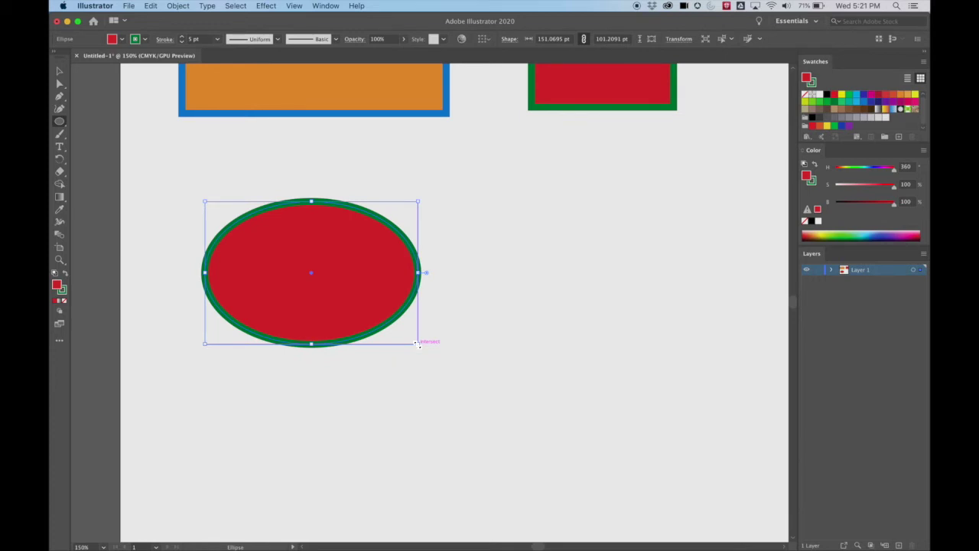
# Step: Move the ellipse slightly right and up, try rotating it clockwise, and undo the rotation
pyautogui.click(60, 70)
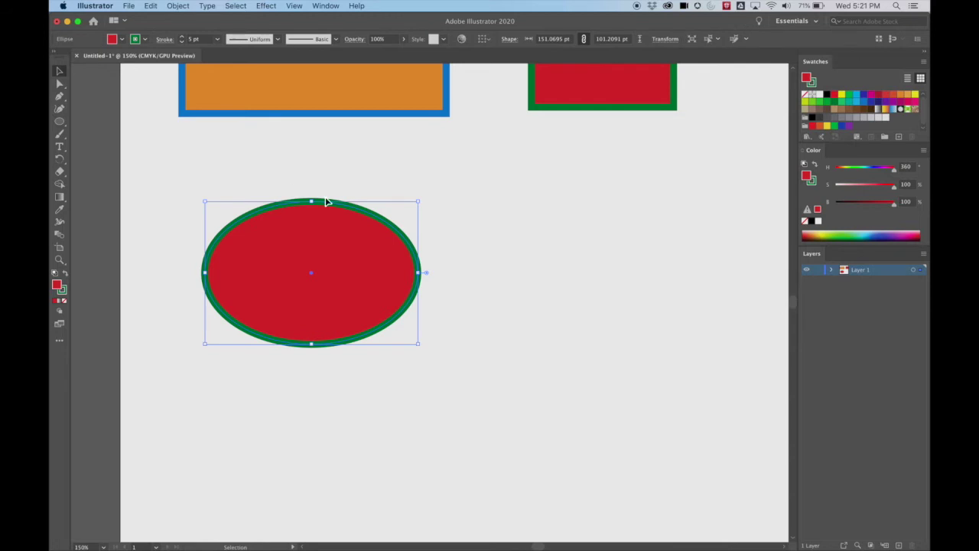
pyautogui.moveTo(343, 267); pyautogui.dragTo(386, 261)
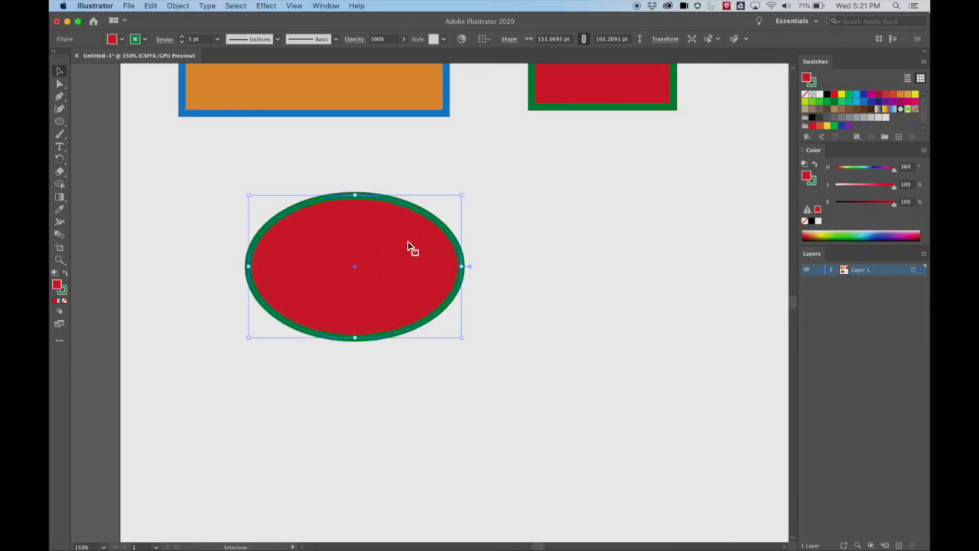
pyautogui.moveTo(465, 192); pyautogui.dragTo(510, 315)
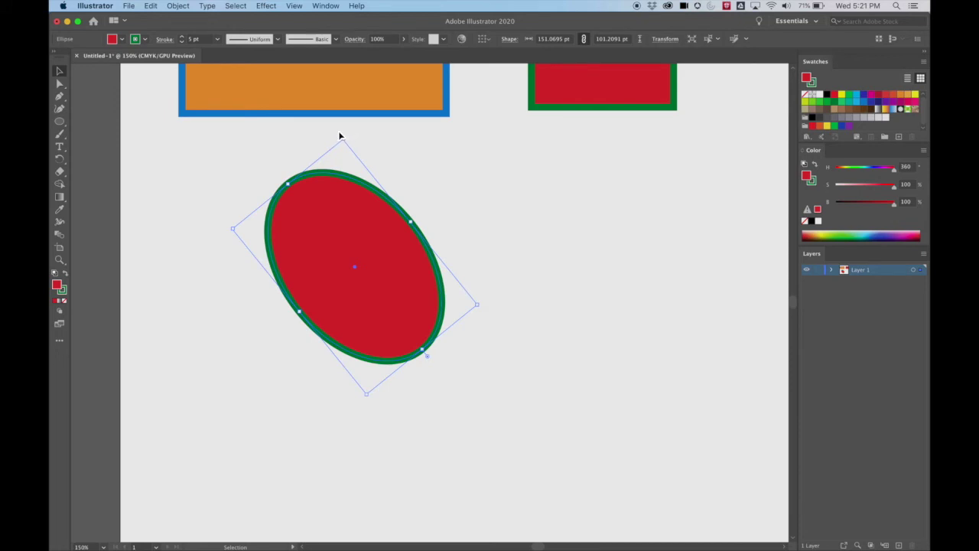
pyautogui.press('super+z')
# Step: Reduce the ellipse's height and width to about 91 × 60 pt and move it closer to the orange rectangle
pyautogui.moveTo(355, 197); pyautogui.dragTo(354, 253)
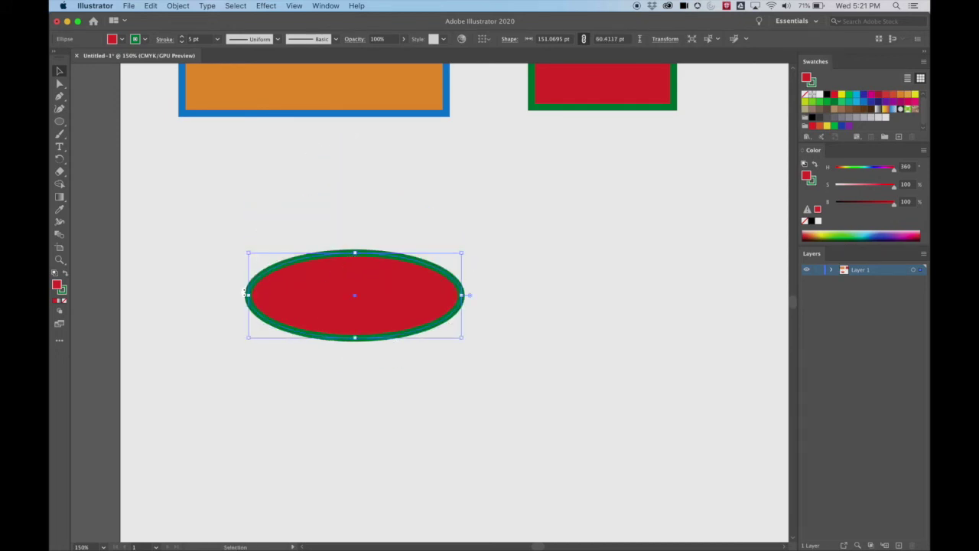
pyautogui.moveTo(246, 294); pyautogui.dragTo(327, 296)
pyautogui.moveTo(398, 273); pyautogui.dragTo(348, 199)
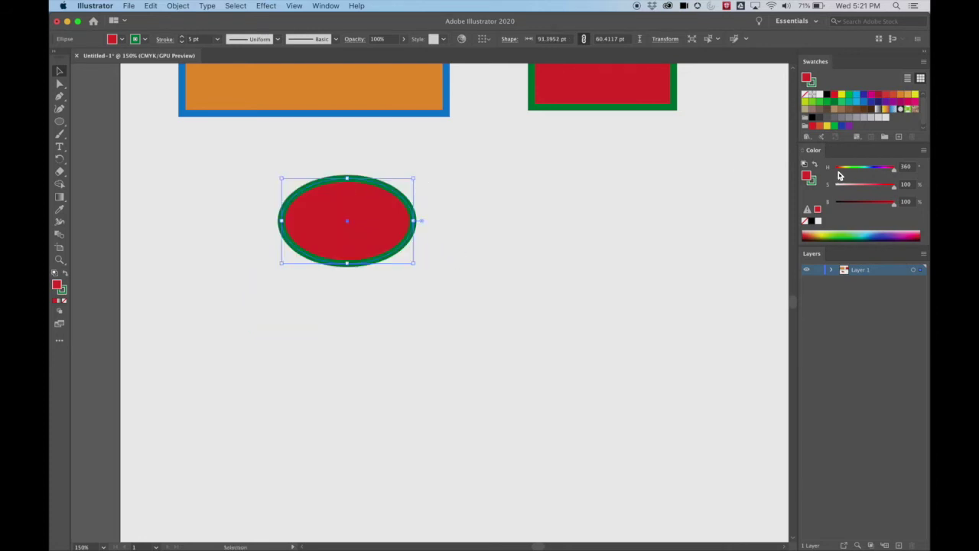
# Step: Set the ellipse's fill to brown and its stroke to light blue
pyautogui.click(849, 110)
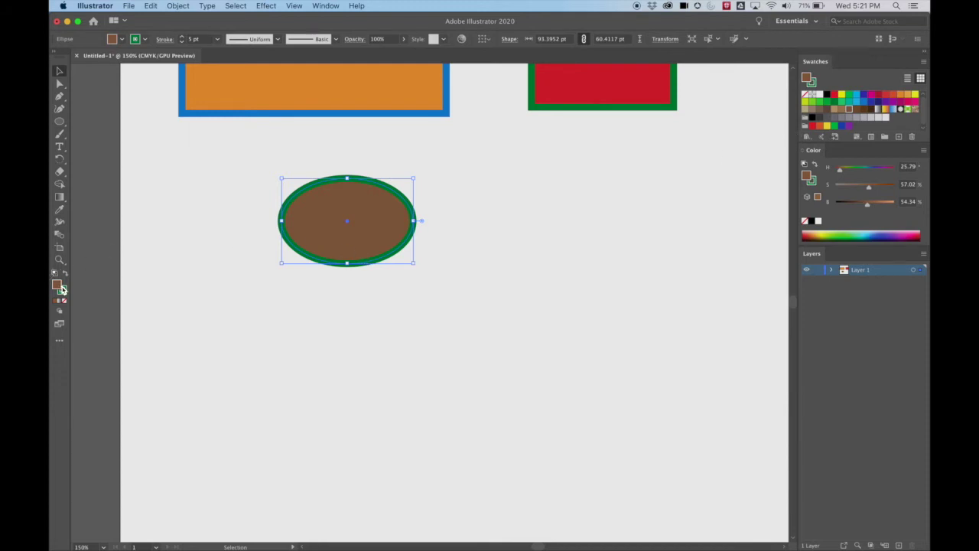
pyautogui.click(63, 289)
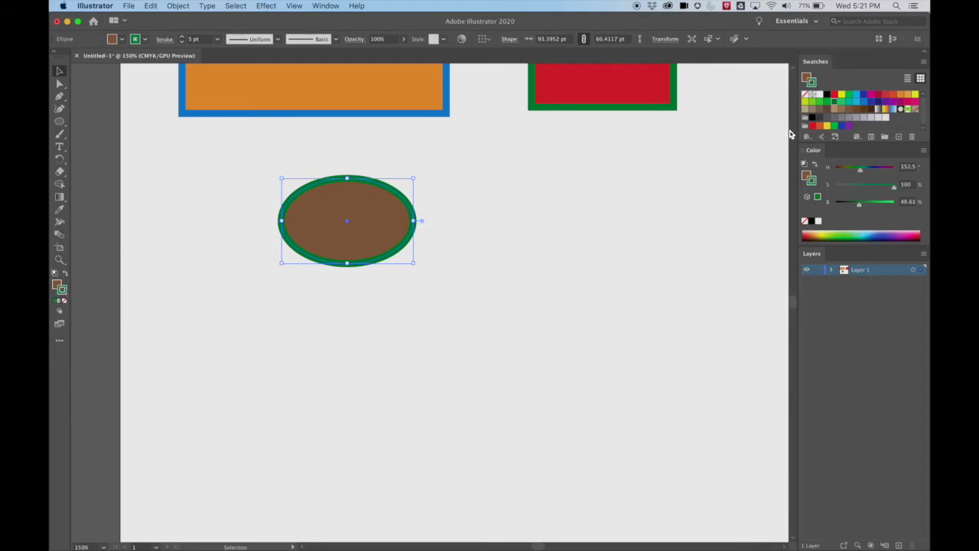
pyautogui.click(857, 101)
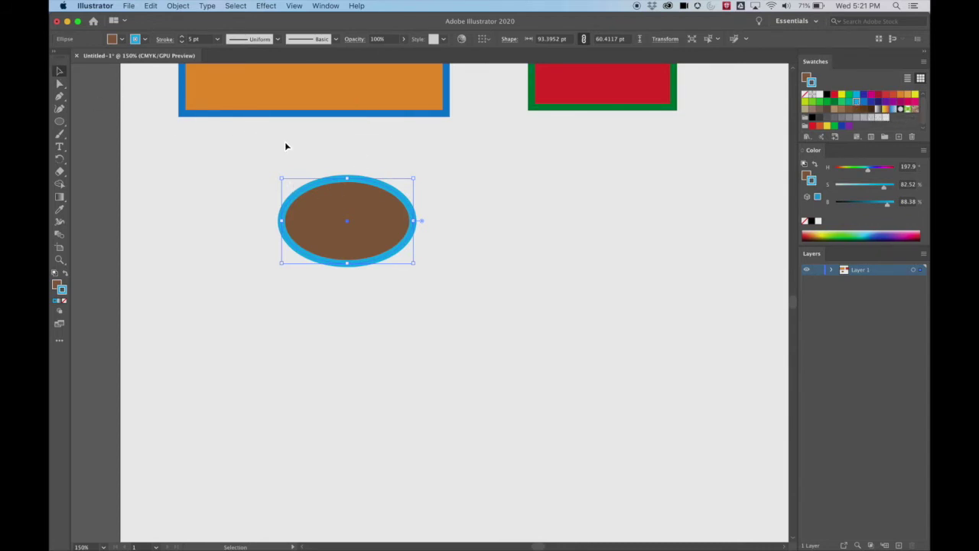
# Step: Try enlarging the ellipse without constraining its proportions, and undo the change
pyautogui.click(360, 192)
pyautogui.moveTo(413, 264); pyautogui.dragTo(559, 431)
pyautogui.press('super+z')
# Step: Enlarge the ellipse proportionally from its side and several corners to about 299 × 193 pt
pyautogui.press('v')
pyautogui.press('shift')
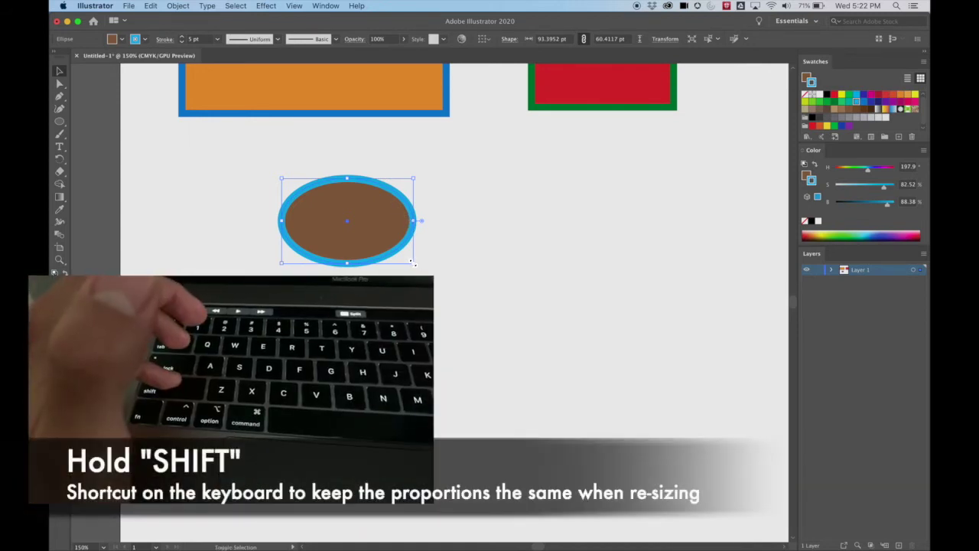
pyautogui.moveTo(421, 220); pyautogui.dragTo(464, 224)
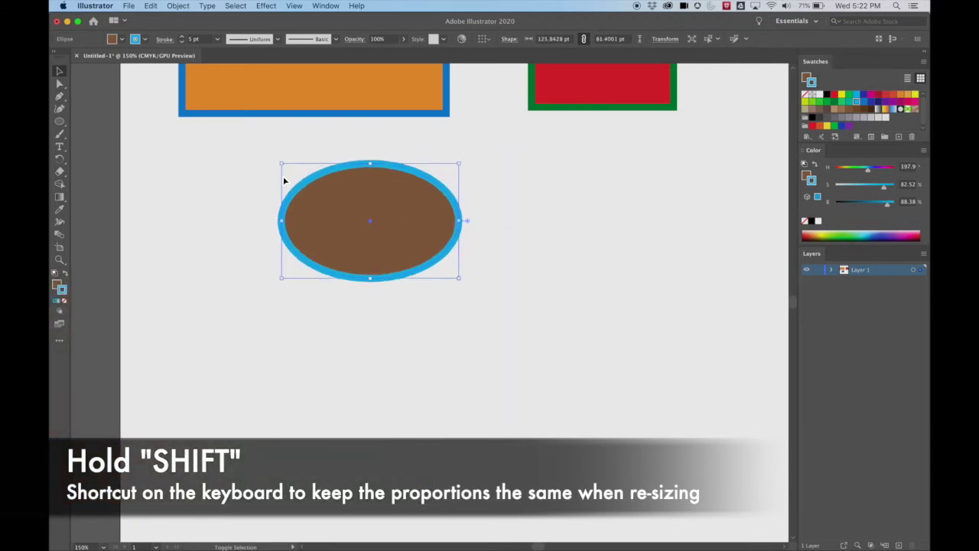
pyautogui.moveTo(281, 279); pyautogui.dragTo(203, 329)
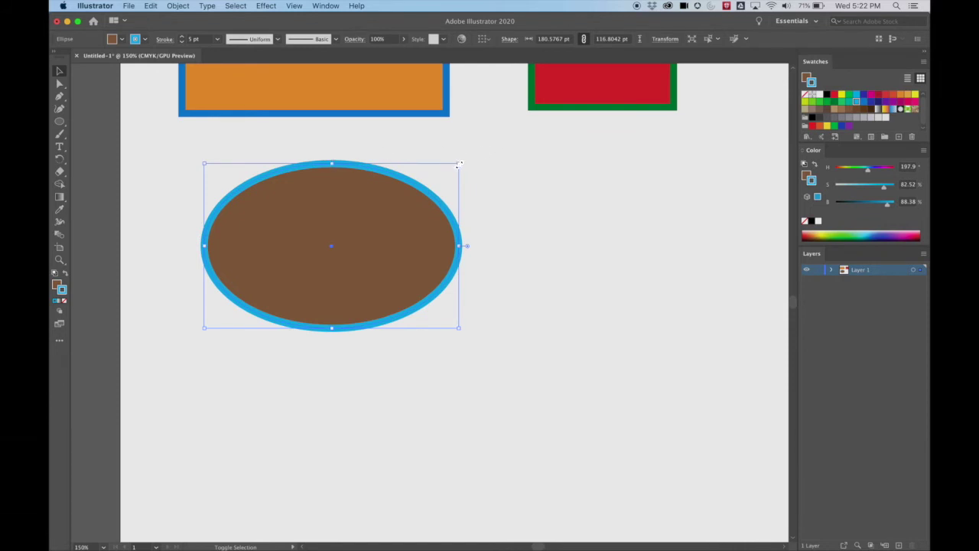
pyautogui.moveTo(459, 163); pyautogui.dragTo(527, 119)
pyautogui.moveTo(527, 329); pyautogui.dragTo(626, 391)
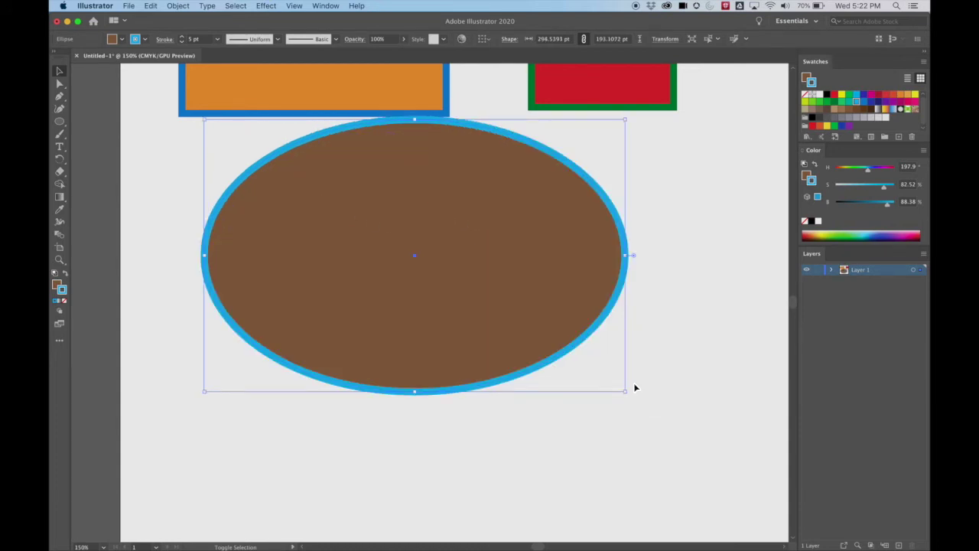
# Step: Reposition the large ellipse below the rectangle and rescale it to about 260 × 168 pt
pyautogui.moveTo(416, 163); pyautogui.dragTo(459, 253)
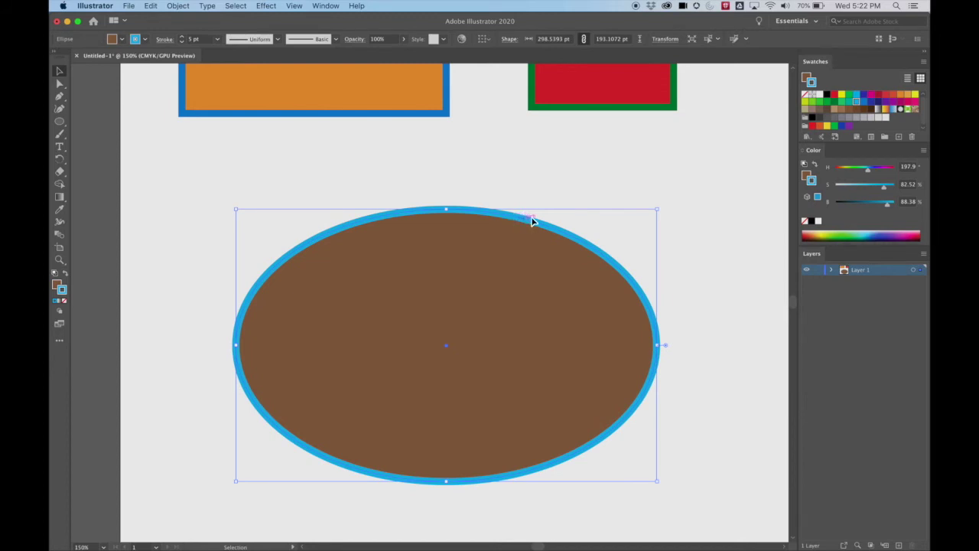
pyautogui.moveTo(488, 272); pyautogui.dragTo(424, 201)
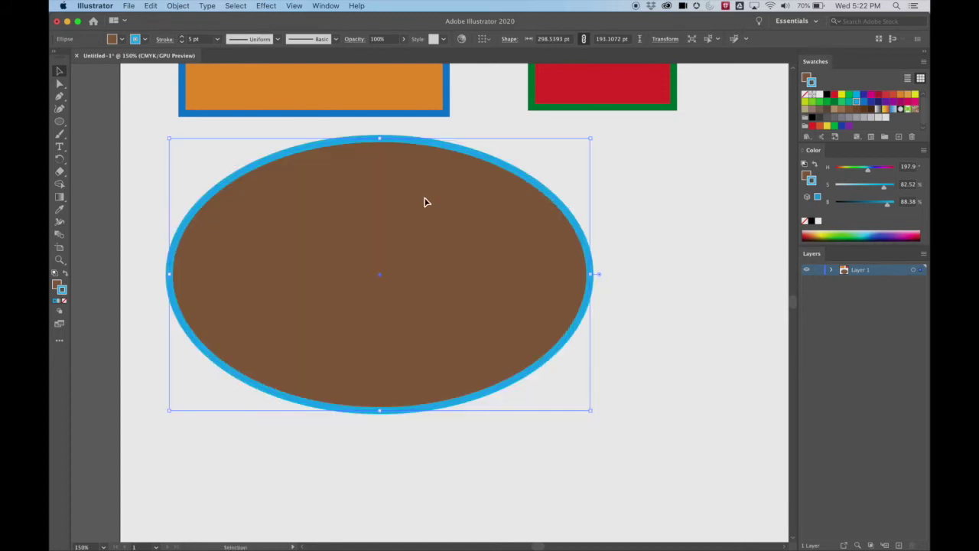
pyautogui.moveTo(592, 140); pyautogui.dragTo(229, 372)
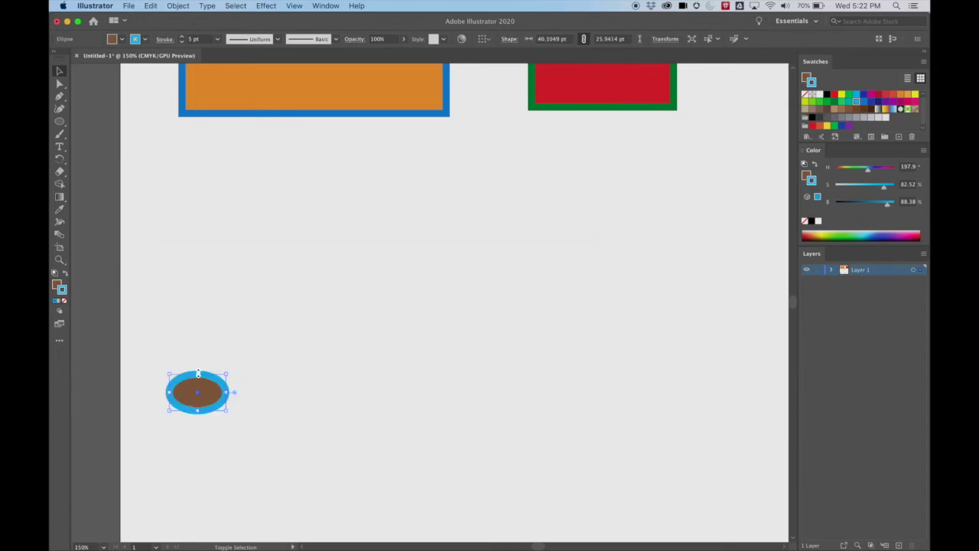
pyautogui.moveTo(228, 373)
pyautogui.mouseDown()
pyautogui.moveTo(590, 237)
pyautogui.moveTo(651, 225)
pyautogui.mouseUp()
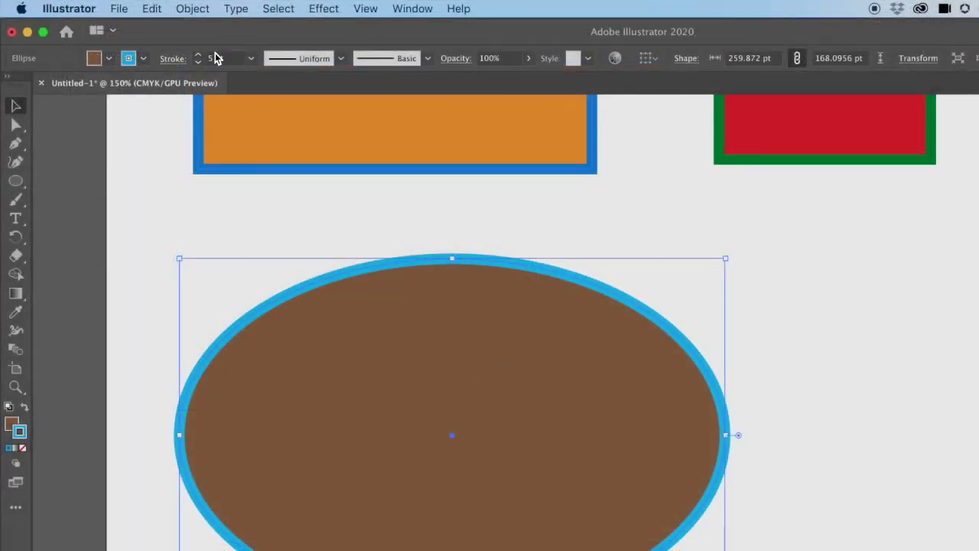
pyautogui.moveTo(327, 225); pyautogui.dragTo(485, 328)
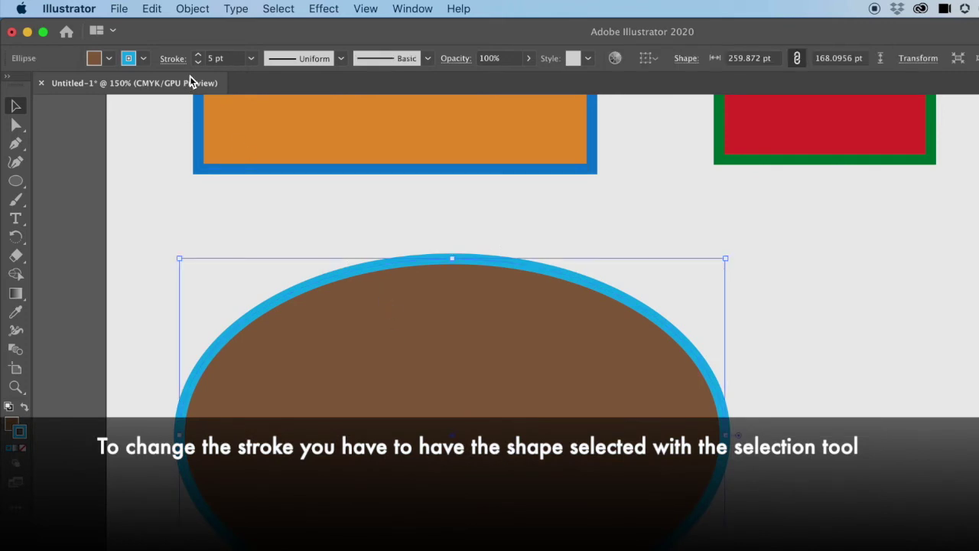
# Step: Increase the brown ellipse's stroke weight to 11 pt
pyautogui.click(199, 58)
pyautogui.click(199, 57)
pyautogui.click(199, 58)
pyautogui.click(198, 57)
pyautogui.click(199, 57)
pyautogui.click(199, 58)
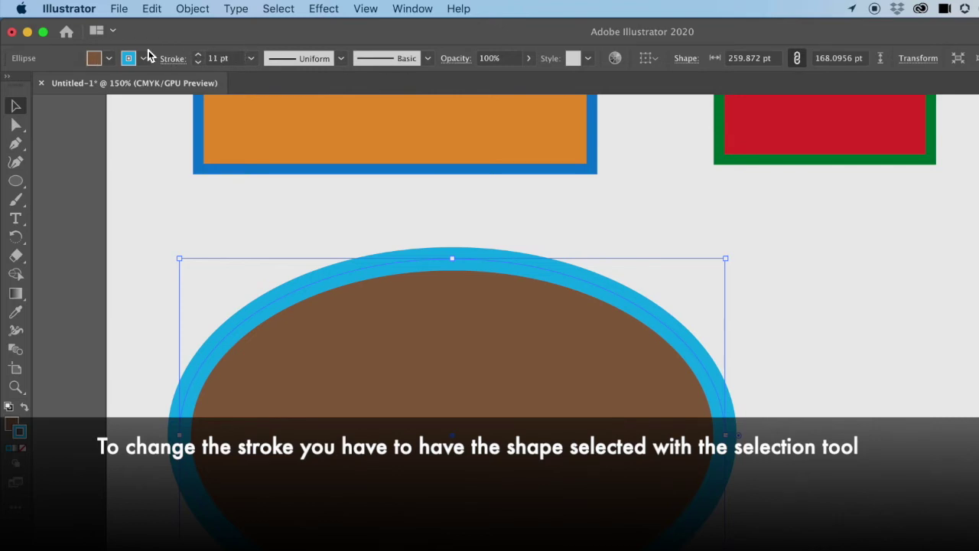
# Step: Try a few neighbouring stroke weights on the brown ellipse and set the weight to 6 pt
pyautogui.click(198, 62)
pyautogui.click(199, 54)
pyautogui.click(199, 54)
pyautogui.click(199, 63)
pyautogui.click(199, 64)
pyautogui.click(199, 63)
pyautogui.click(199, 63)
pyautogui.click(199, 64)
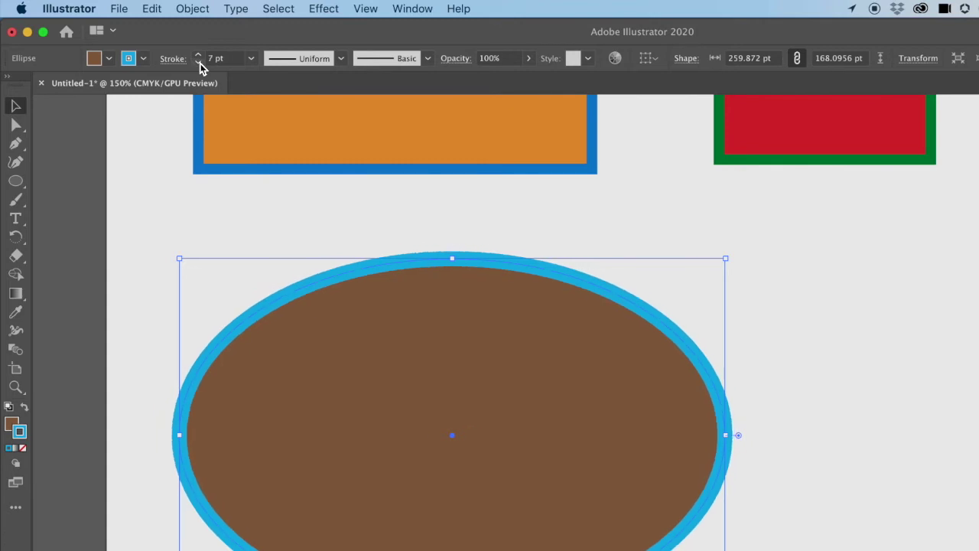
pyautogui.click(199, 63)
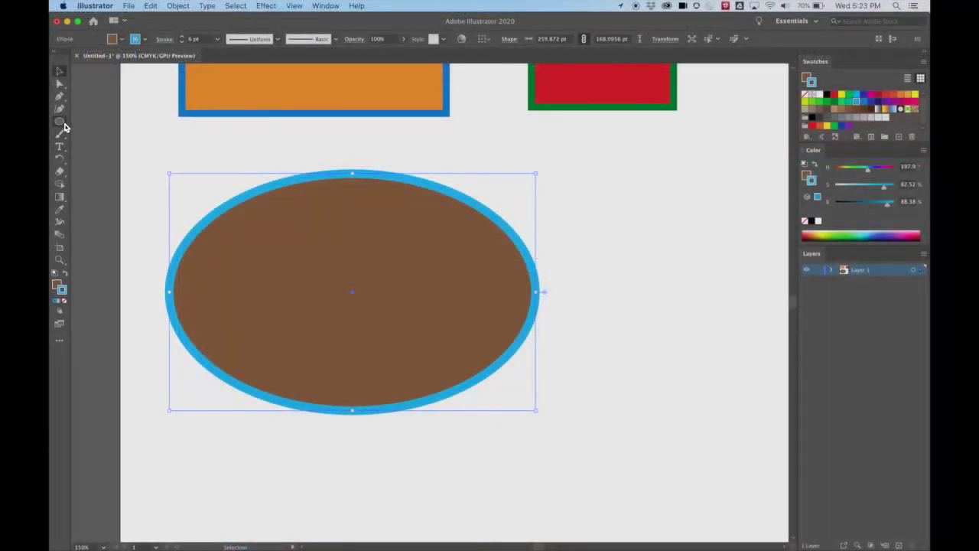
# Step: Draw a perfect circle about 132 pt in diameter to the right of the brown ellipse, below the red square
pyautogui.click(15, 181)
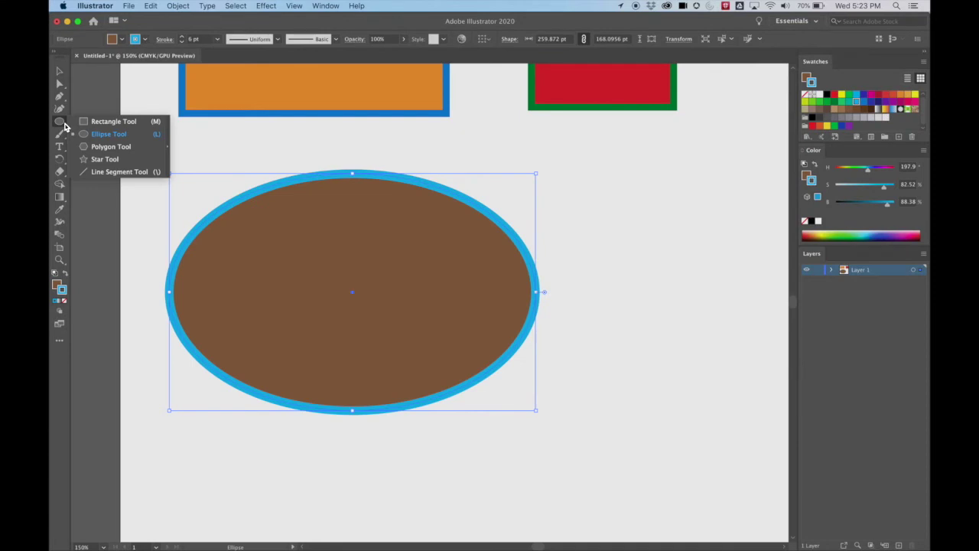
pyautogui.click(105, 137)
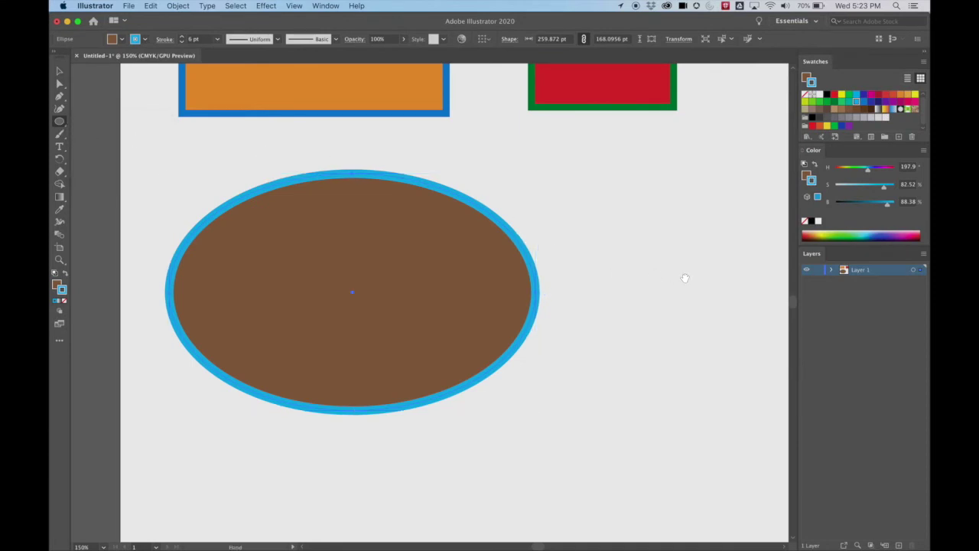
pyautogui.scroll(2, 674, 275)
pyautogui.hscroll(3, 673, 275)
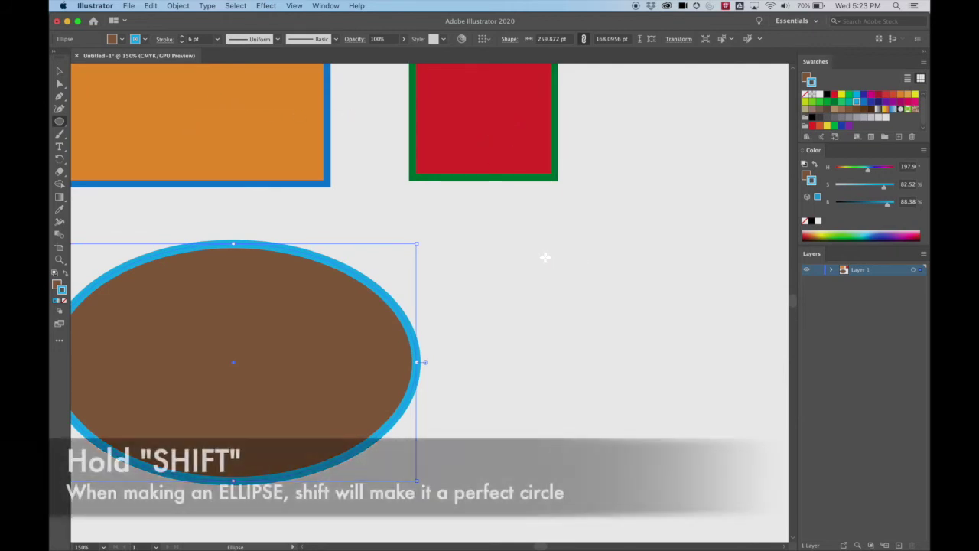
pyautogui.moveTo(495, 242)
pyautogui.mouseDown()
pyautogui.moveTo(640, 372)
pyautogui.moveTo(693, 374)
pyautogui.moveTo(667, 357)
pyautogui.mouseUp()
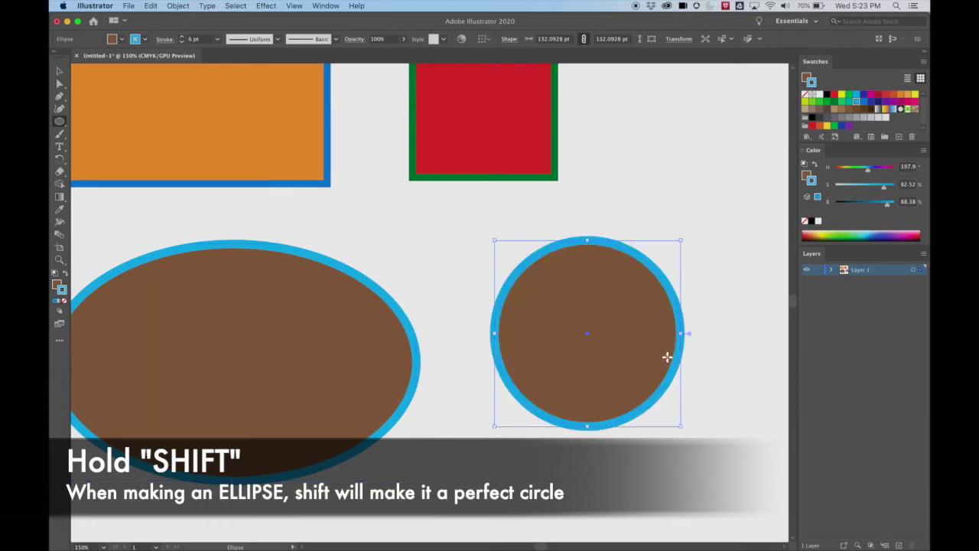
# Step: Give the new circle a green stroke and a yellow-green fill
pyautogui.click(59, 71)
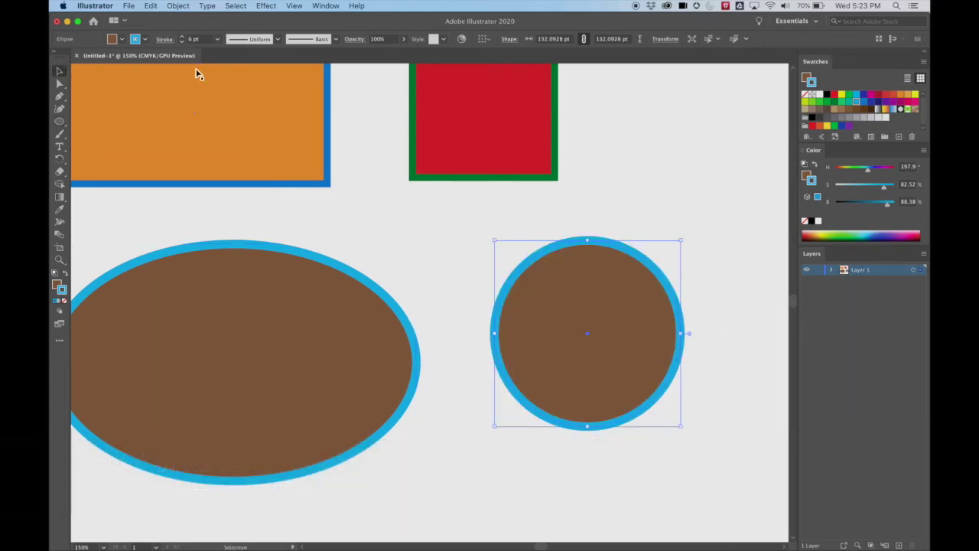
pyautogui.click(850, 101)
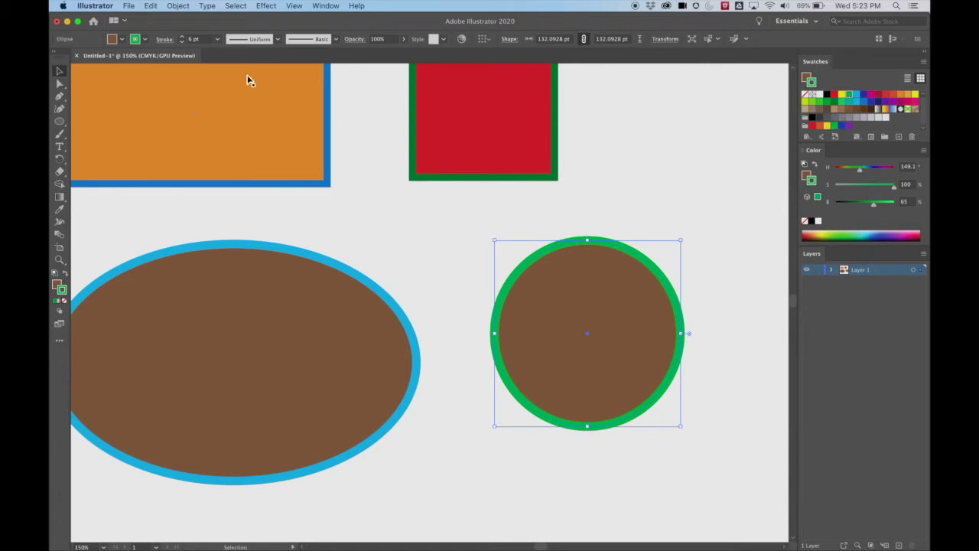
pyautogui.click(57, 284)
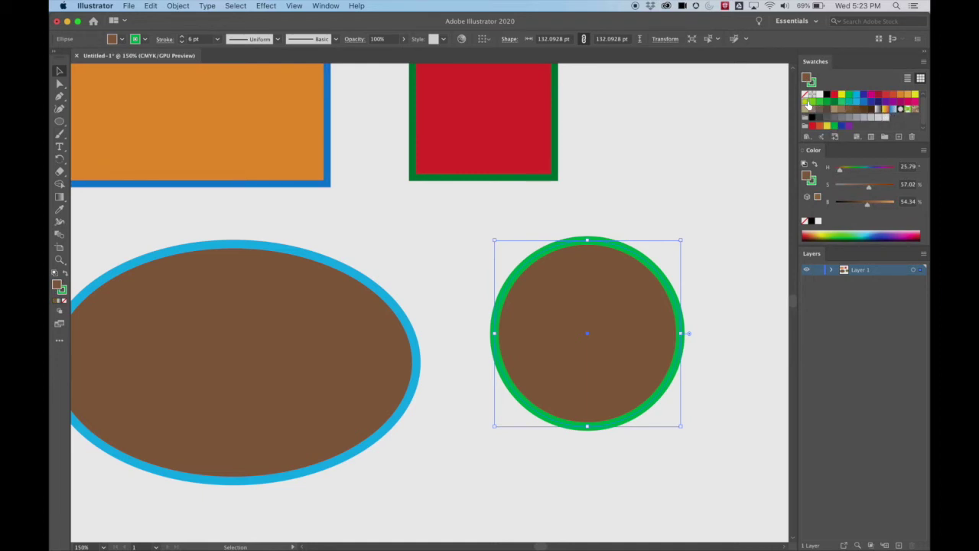
pyautogui.click(808, 103)
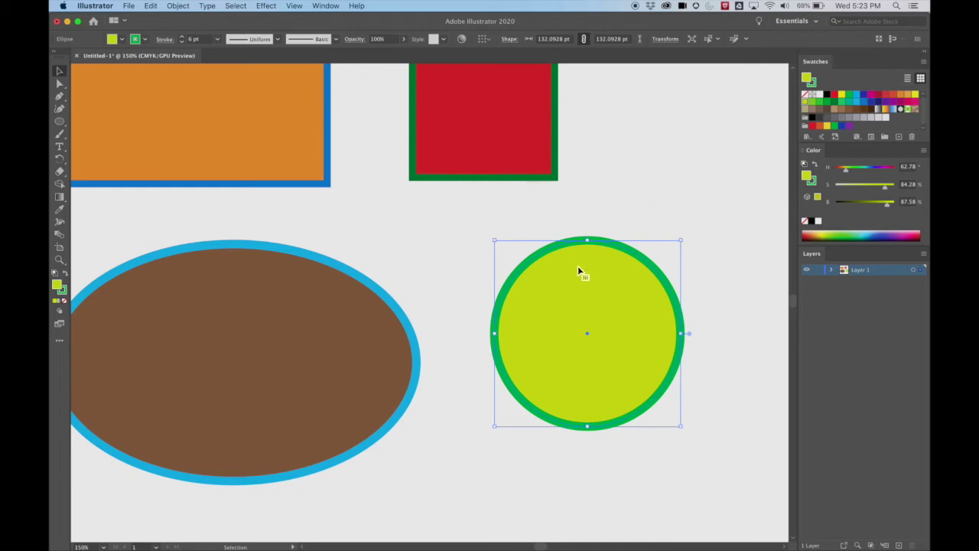
# Step: Draw an upright hexagon about 106 × 92 pt and place it level with the red square, to its right
pyautogui.click(354, 179)
pyautogui.moveTo(354, 179); pyautogui.dragTo(297, 183)
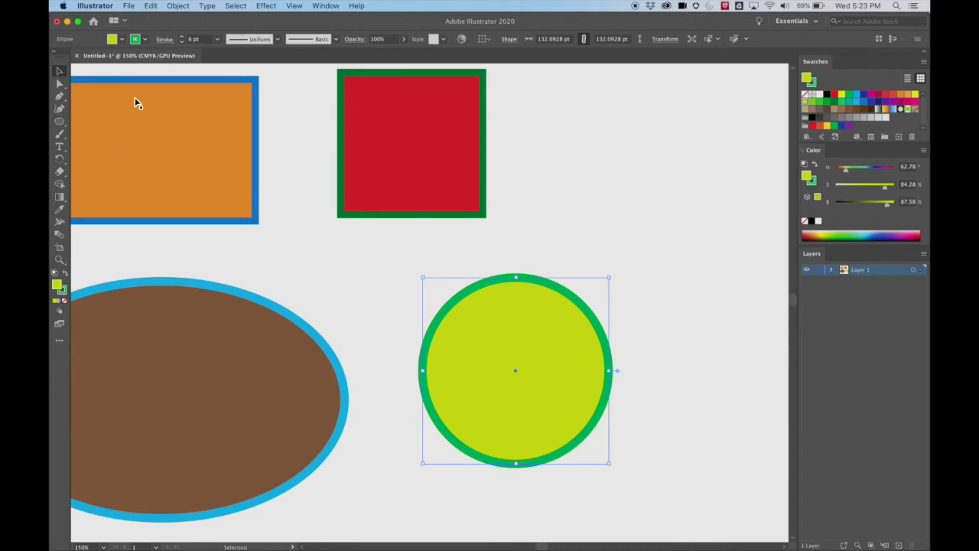
pyautogui.moveTo(55, 123); pyautogui.dragTo(120, 148)
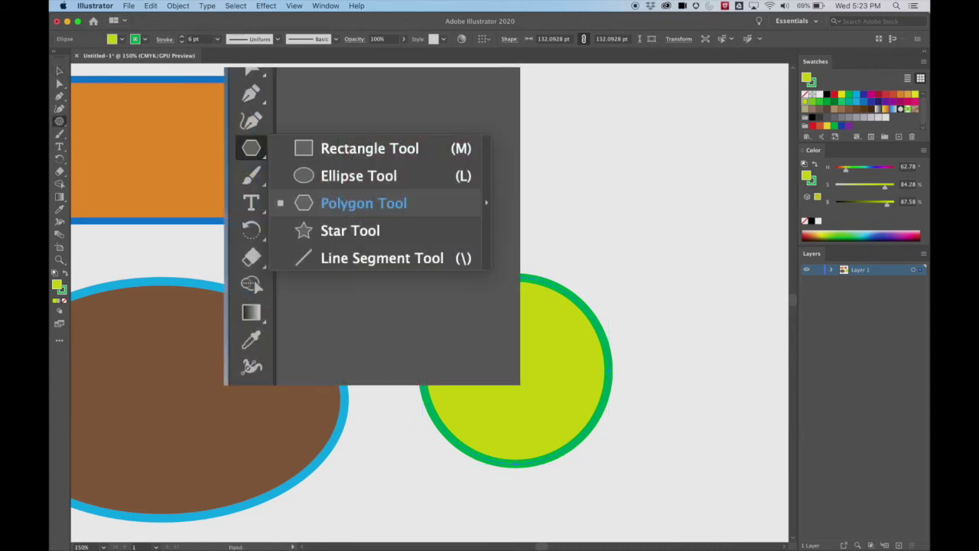
pyautogui.scroll(3, 428, 306)
pyautogui.hscroll(4, 428, 306)
pyautogui.moveTo(508, 179); pyautogui.dragTo(575, 180)
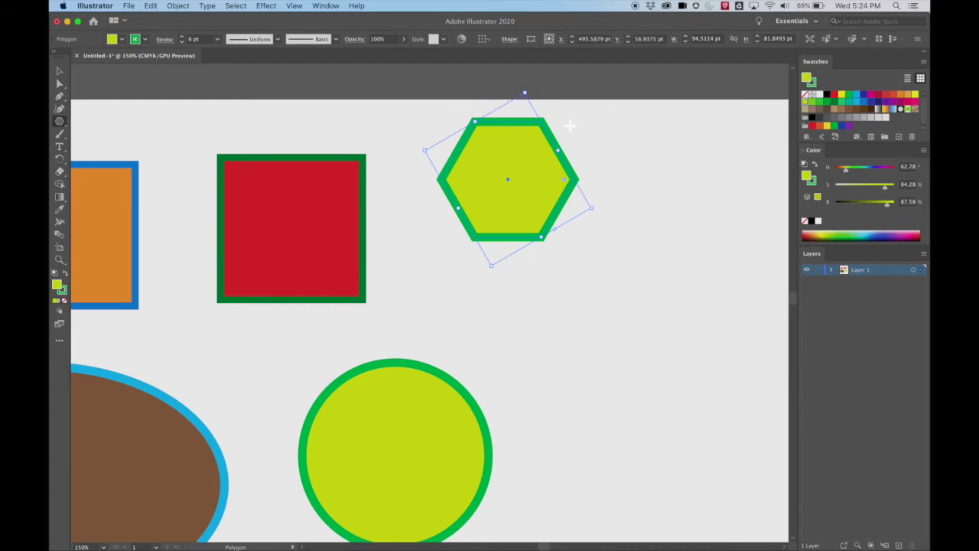
pyautogui.press('super+z')
pyautogui.moveTo(488, 138); pyautogui.dragTo(559, 162)
pyautogui.click(59, 70)
pyautogui.moveTo(452, 104); pyautogui.dragTo(528, 203)
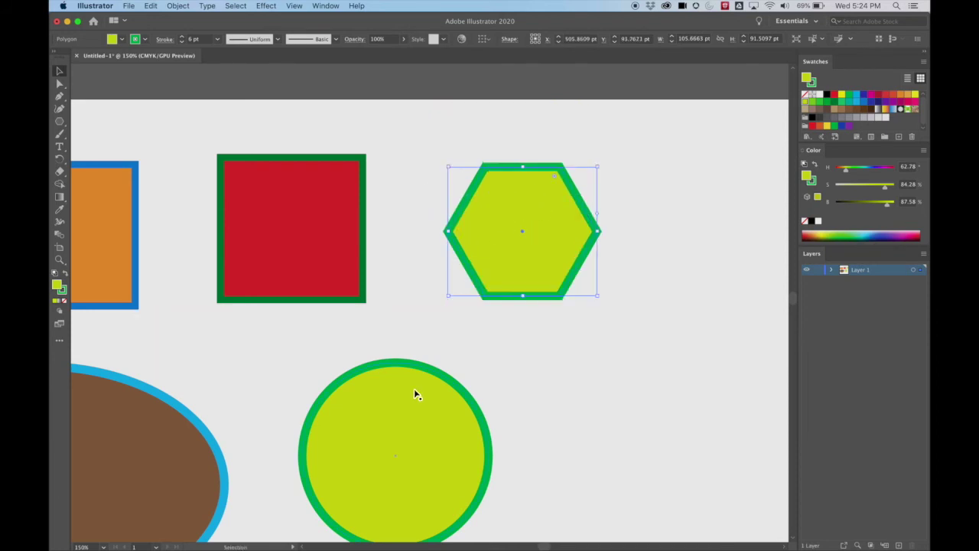
# Step: Give the hexagon an orange-red stroke and a medium blue fill, after trying red and navy fills, and deselect it
pyautogui.hscroll(4, 417, 395)
pyautogui.scroll(-1, 417, 394)
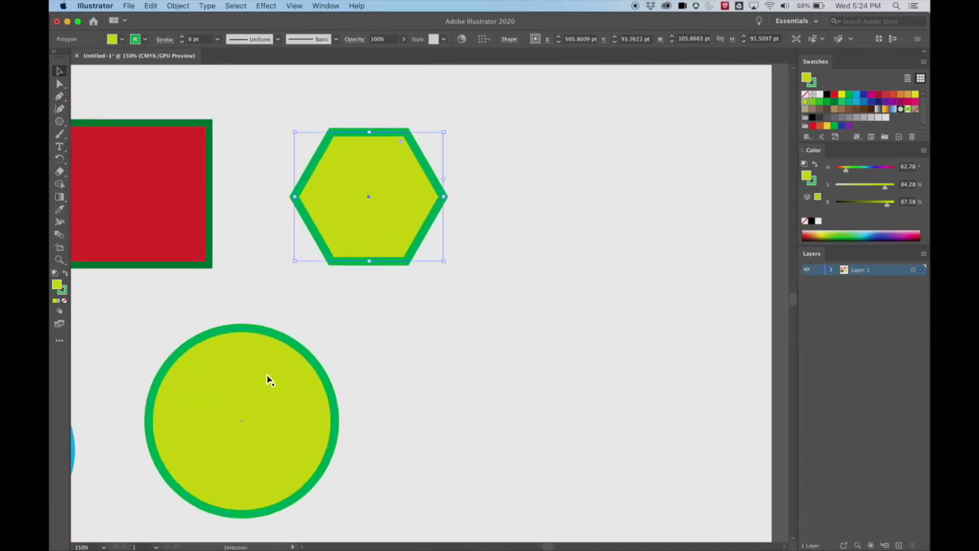
pyautogui.click(887, 95)
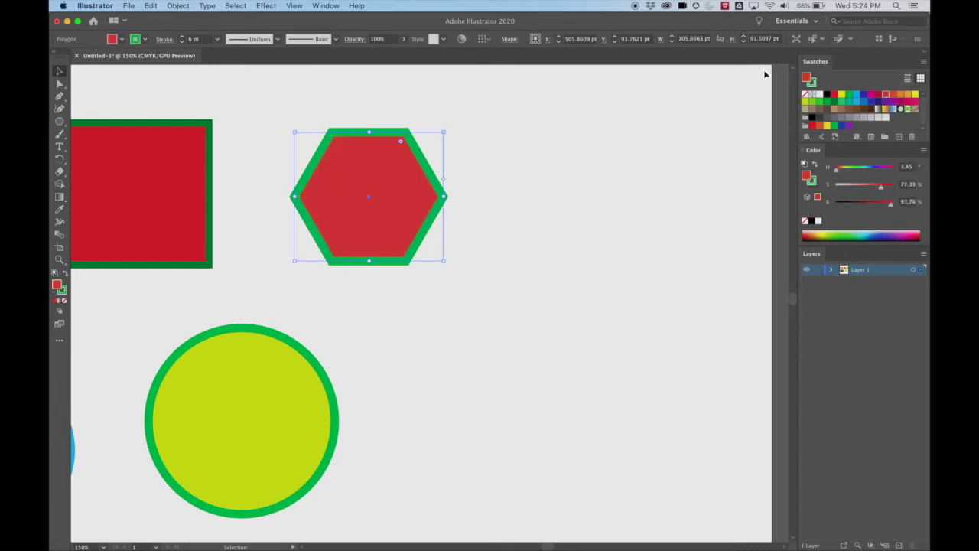
pyautogui.click(879, 102)
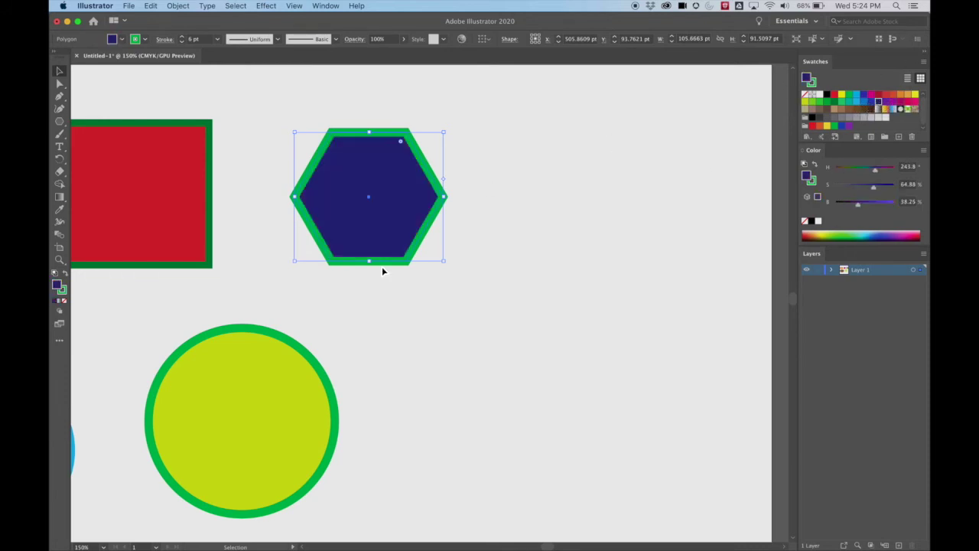
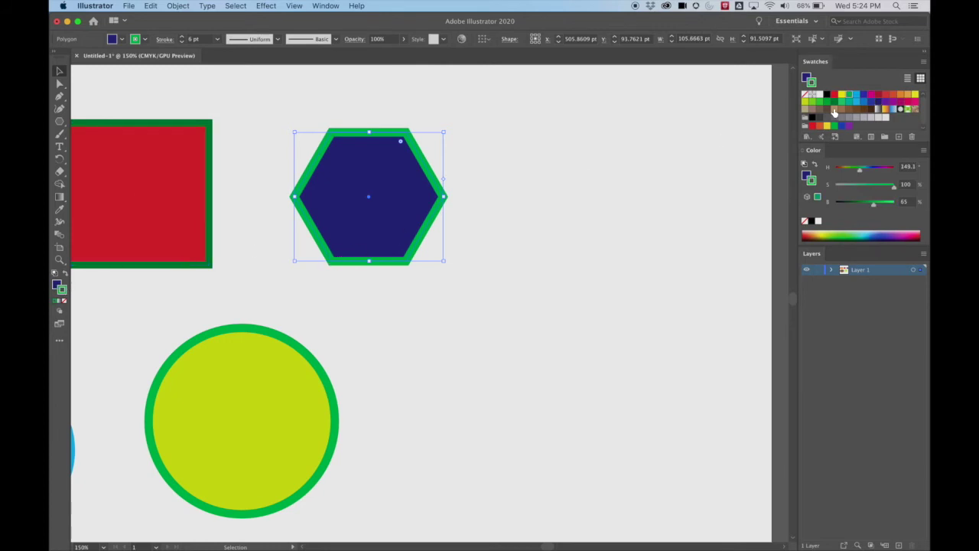
pyautogui.click(893, 94)
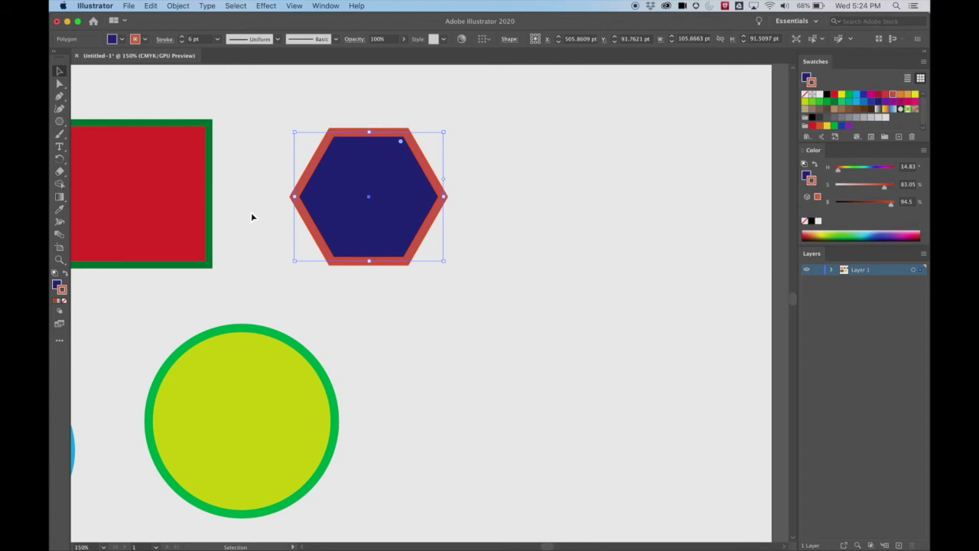
pyautogui.click(57, 284)
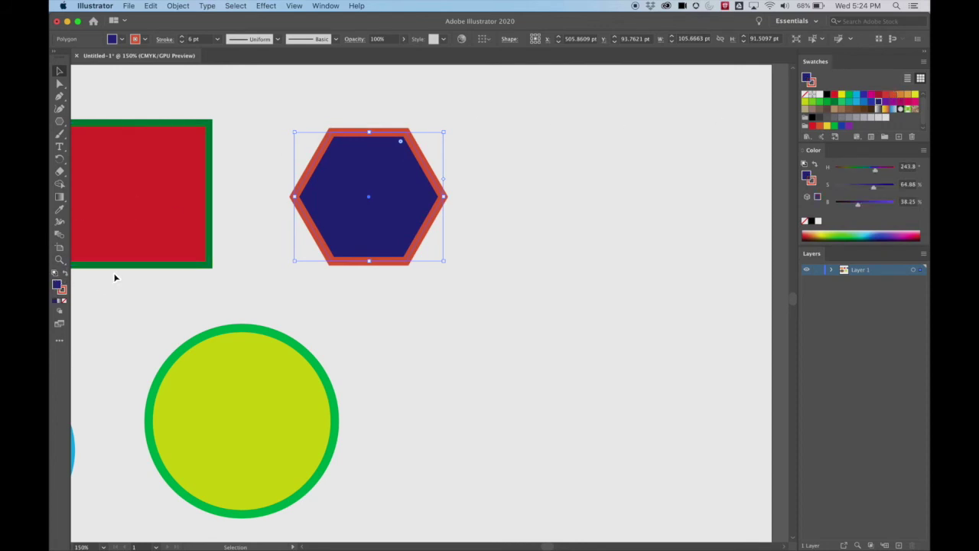
pyautogui.click(865, 101)
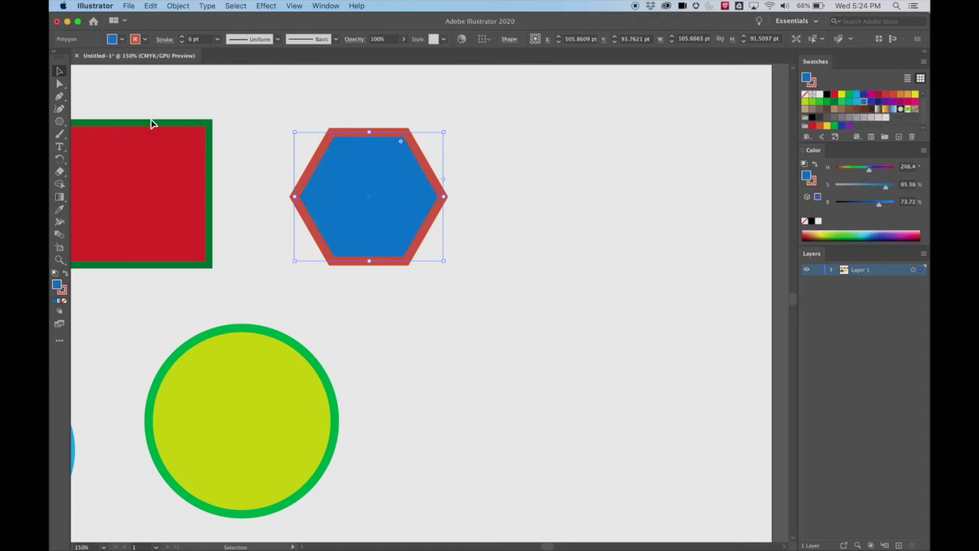
pyautogui.click(354, 90)
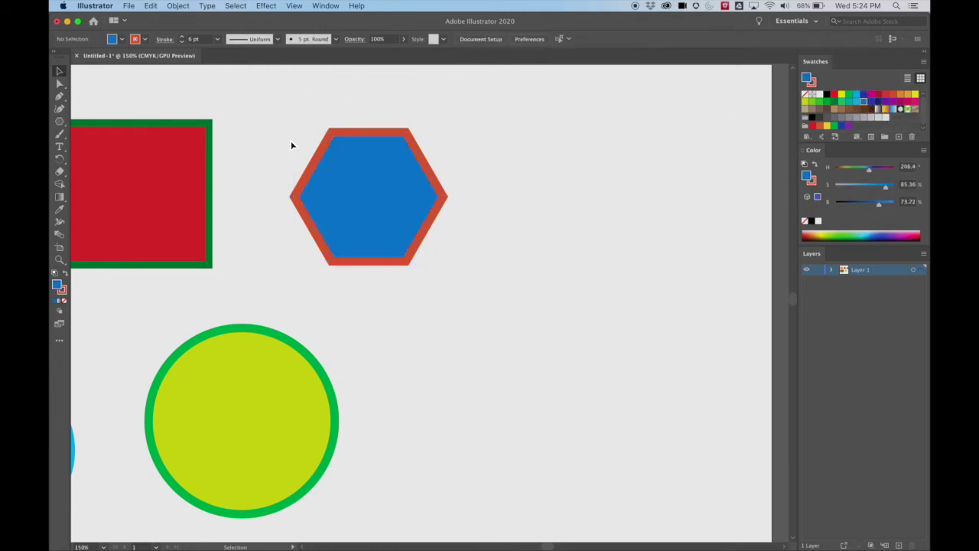
# Step: Draw an upright pentagon about 81 × 77 pt to the right of the hexagon, varying the side count while drawing and settling on five
pyautogui.click(59, 122)
pyautogui.moveTo(508, 139); pyautogui.dragTo(531, 177)
pyautogui.press('Up')
pyautogui.press('Up')
pyautogui.press('Up')
pyautogui.press('Up')
pyautogui.press('Down')
pyautogui.press('Down')
pyautogui.press('Down')
pyautogui.press('Down')
pyautogui.press('Down')
pyautogui.press('Down')
pyautogui.press('Down')
pyautogui.press('Up')
pyautogui.press('Up')
pyautogui.press('Up')
pyautogui.press('Up')
pyautogui.press('Up')
pyautogui.press('Up')
pyautogui.press('Up')
pyautogui.press('Down')
pyautogui.press('Down')
pyautogui.press('Down')
pyautogui.press('Down')
pyautogui.press('Down')
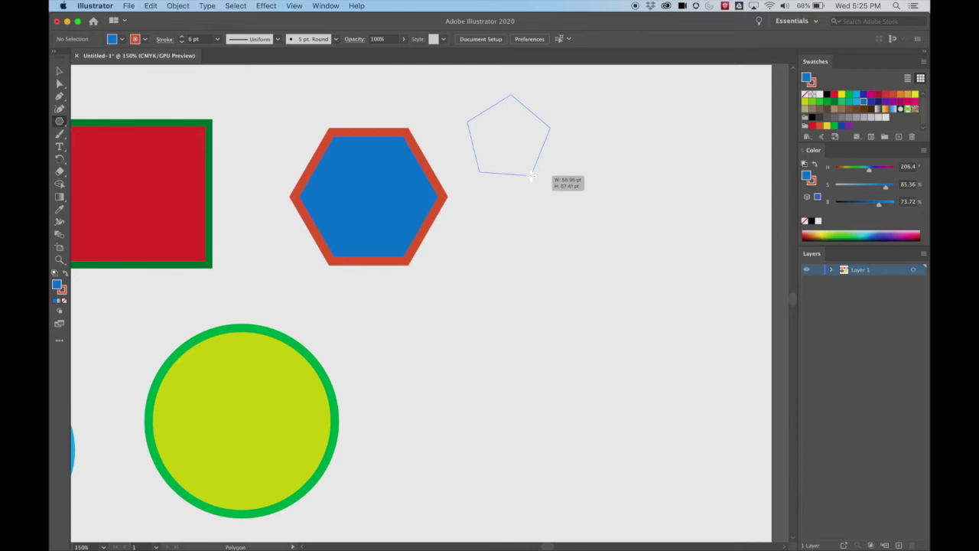
pyautogui.moveTo(531, 176)
pyautogui.mouseDown()
pyautogui.moveTo(595, 208)
pyautogui.moveTo(566, 232)
pyautogui.moveTo(541, 188)
pyautogui.mouseUp()
pyautogui.press('Up')
pyautogui.press('Down')
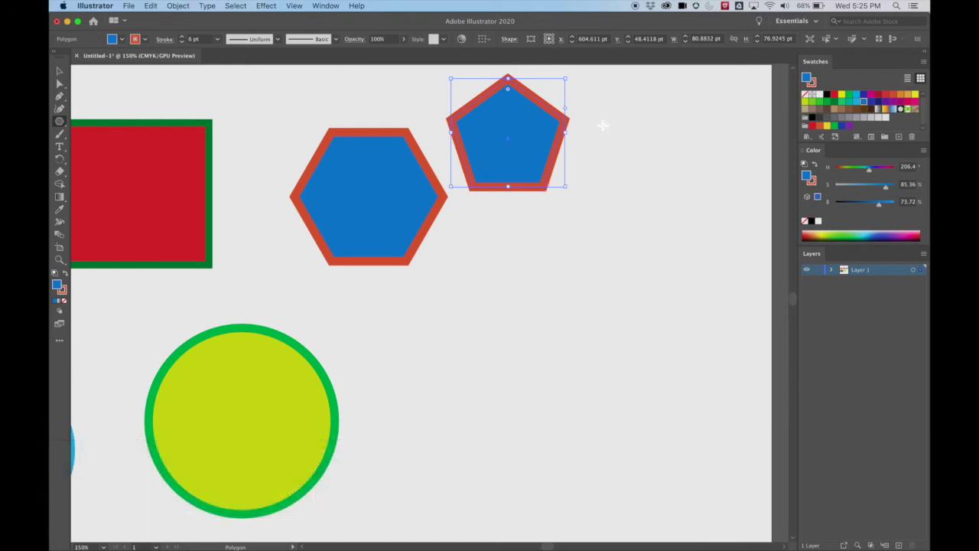
# Step: Try drawing a second, smaller pentagon about 66 × 63 pt beside the first one and undo it
pyautogui.moveTo(613, 116)
pyautogui.mouseDown()
pyautogui.moveTo(665, 180)
pyautogui.moveTo(647, 155)
pyautogui.mouseUp()
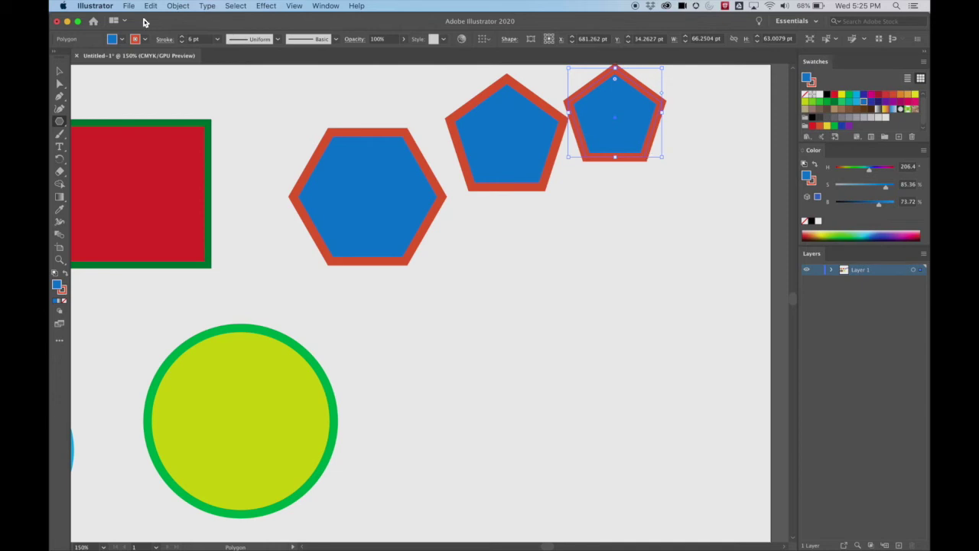
pyautogui.press('super+z')
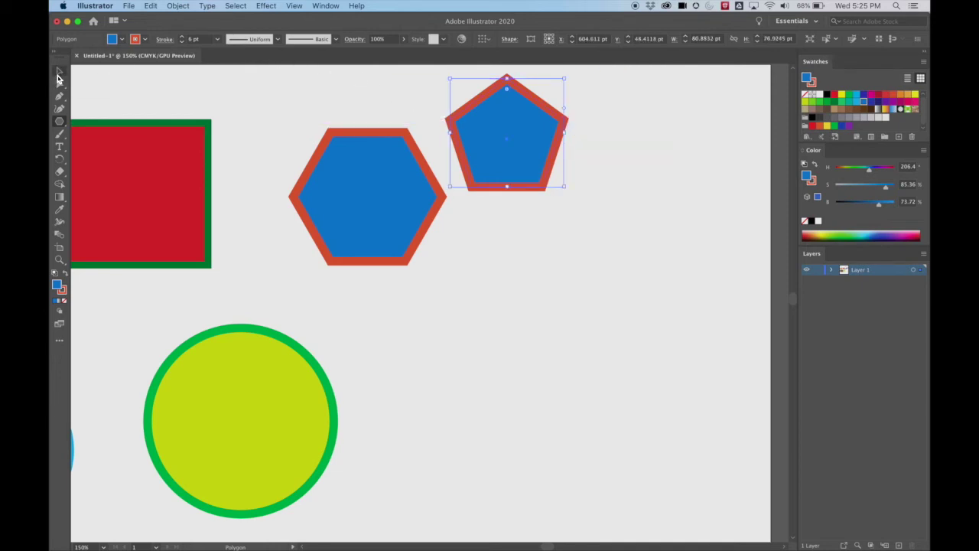
pyautogui.click(60, 70)
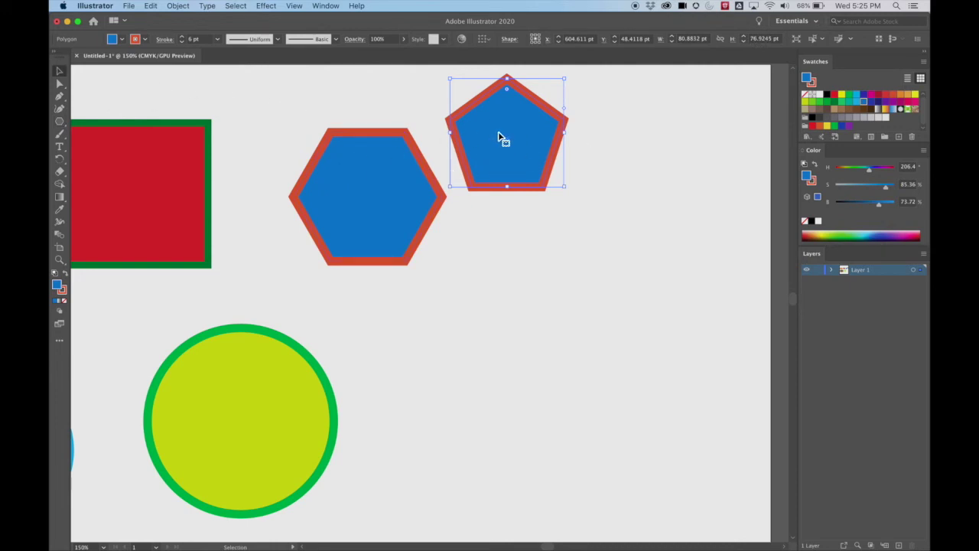
# Step: Draw a heptagon about 89 × 87 pt right of the pentagon, raising the side count until nearly circular and lowering it to seven
pyautogui.click(60, 121)
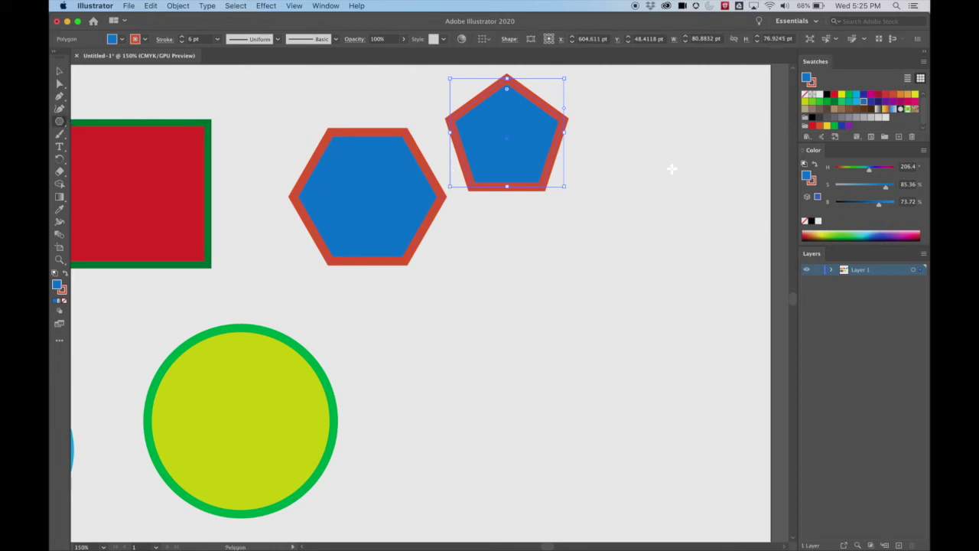
pyautogui.moveTo(648, 168); pyautogui.dragTo(687, 217)
pyautogui.press('Up')
pyautogui.press('Up')
pyautogui.press('Up')
pyautogui.press('Up')
pyautogui.press('Up')
pyautogui.press('Up')
pyautogui.press('Up')
pyautogui.press('Up')
pyautogui.press('Up')
pyautogui.press('Up')
pyautogui.press('Up')
pyautogui.press('Up')
pyautogui.press('Up')
pyautogui.press('Up')
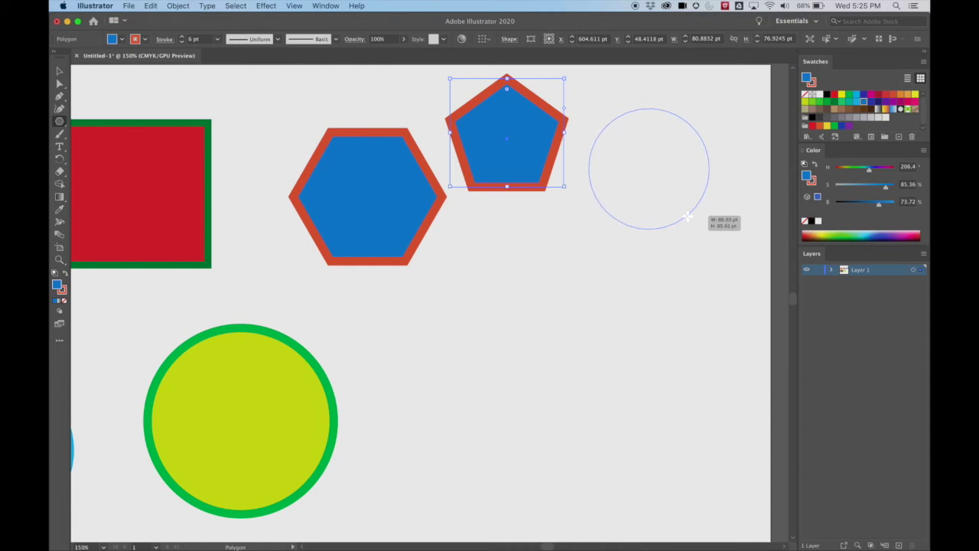
pyautogui.press('Down')
pyautogui.press('Down')
pyautogui.press('Down')
pyautogui.press('Down')
pyautogui.press('Down')
pyautogui.press('Down')
pyautogui.press('Down')
pyautogui.press('Down')
pyautogui.press('Down')
pyautogui.press('Down')
pyautogui.press('Down')
pyautogui.press('Down')
pyautogui.moveTo(687, 218); pyautogui.dragTo(677, 227)
pyautogui.press('Down')
pyautogui.press('Up')
pyautogui.press('Up')
pyautogui.press('Down')
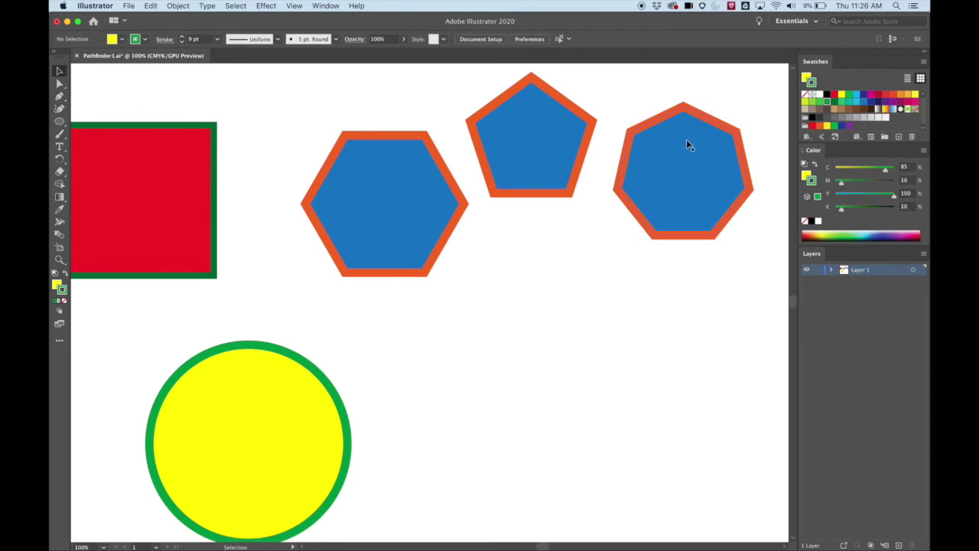
# Step: Select the heptagon in Pathfinder1.ai and try adjusting the number of sides of the finished shape
pyautogui.click(686, 139)
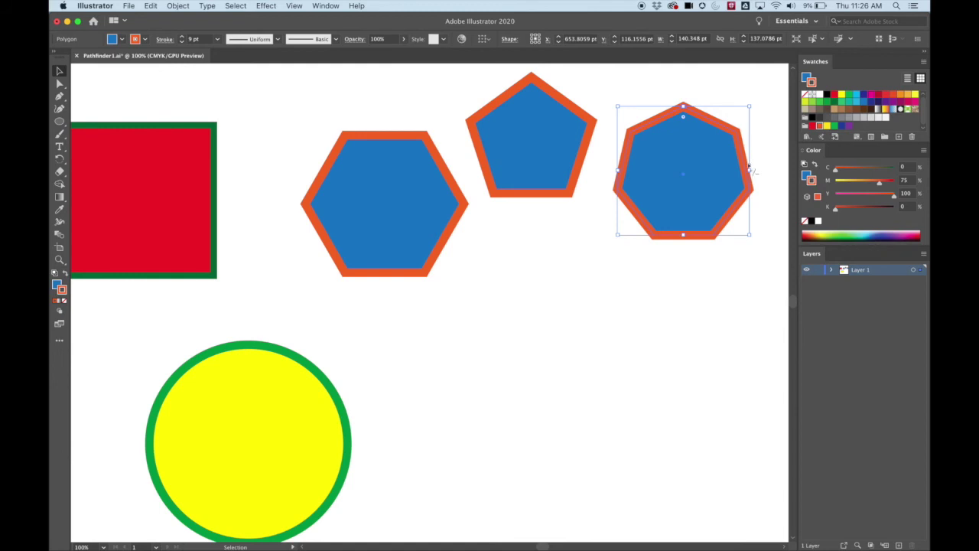
pyautogui.moveTo(750, 165); pyautogui.dragTo(755, 187)
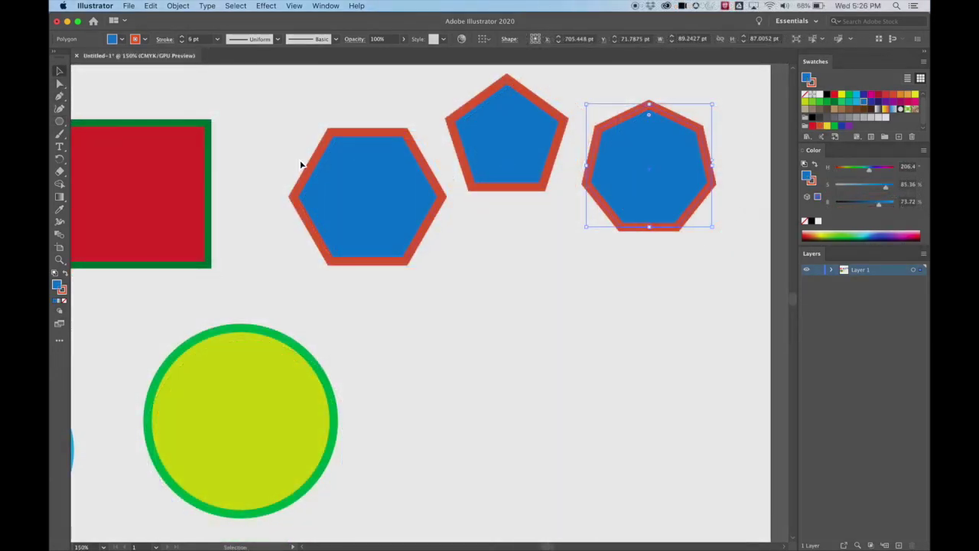
# Step: Draw an upright five-pointed star about 78 × 74 pt in the empty area to the right of the yellow-green circle
pyautogui.moveTo(518, 350); pyautogui.dragTo(590, 181)
pyautogui.moveTo(213, 130); pyautogui.dragTo(208, 165)
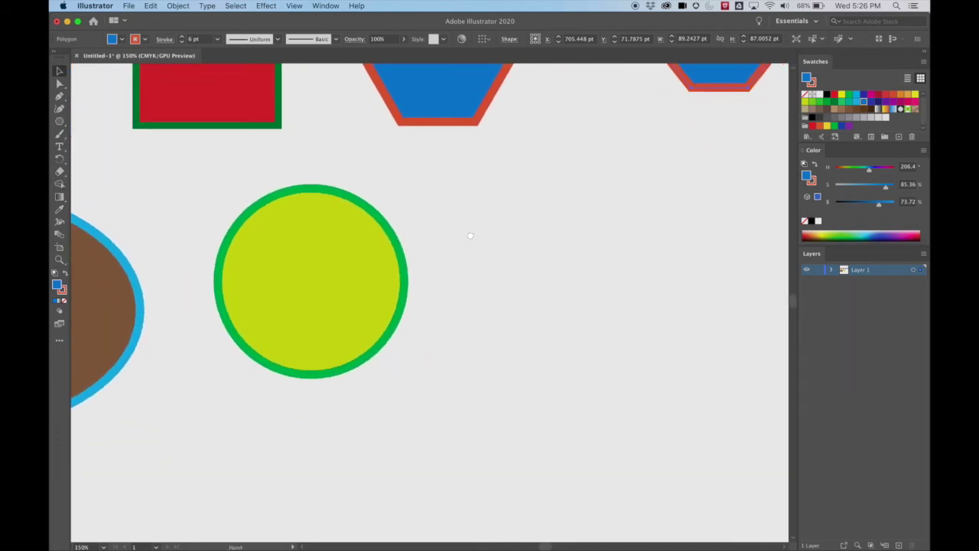
pyautogui.moveTo(467, 234); pyautogui.dragTo(401, 218)
pyautogui.press('v')
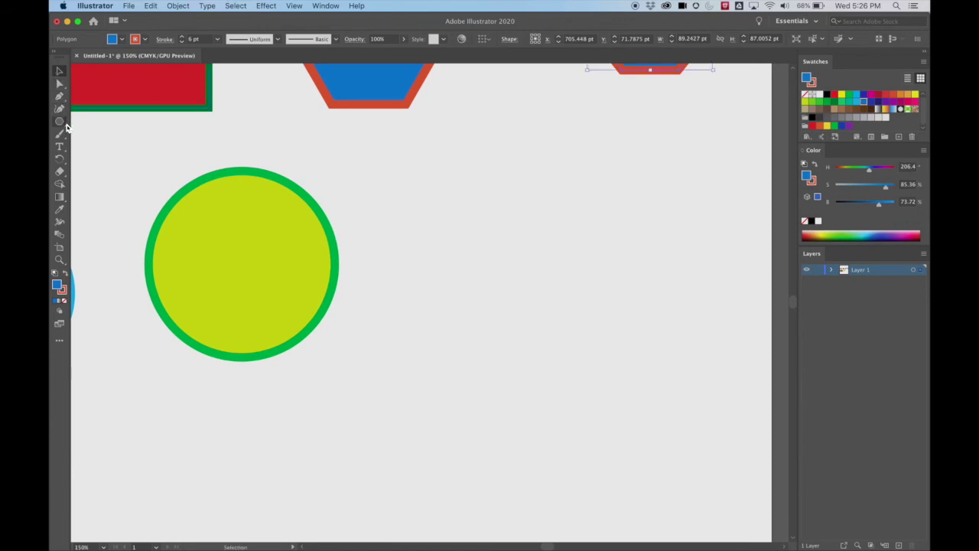
pyautogui.moveTo(61, 125); pyautogui.dragTo(105, 158)
pyautogui.moveTo(496, 181)
pyautogui.mouseDown()
pyautogui.moveTo(558, 235)
pyautogui.moveTo(528, 226)
pyautogui.moveTo(576, 211)
pyautogui.moveTo(535, 215)
pyautogui.moveTo(522, 201)
pyautogui.moveTo(525, 228)
pyautogui.moveTo(554, 221)
pyautogui.moveTo(543, 223)
pyautogui.mouseUp()
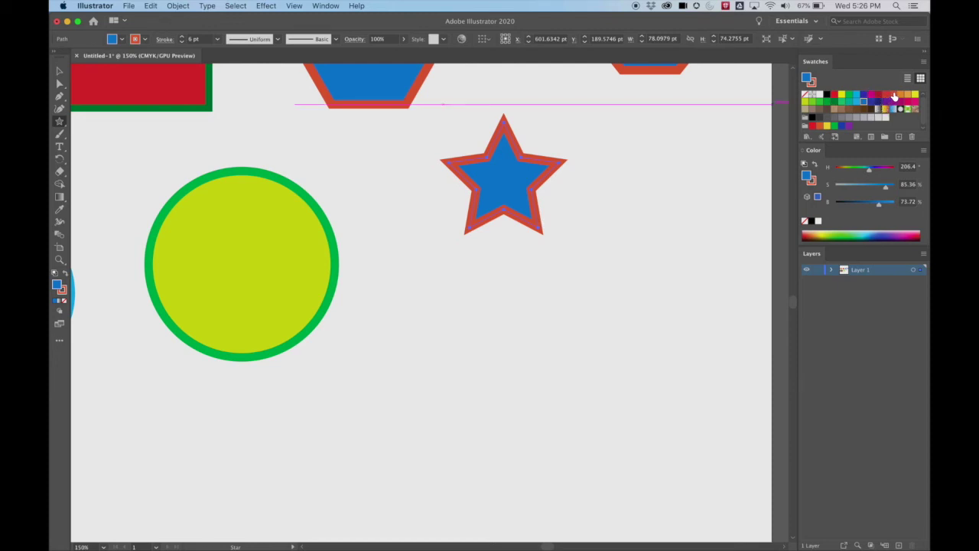
# Step: Give the star a bright green fill and a red stroke
pyautogui.click(820, 101)
pyautogui.click(64, 289)
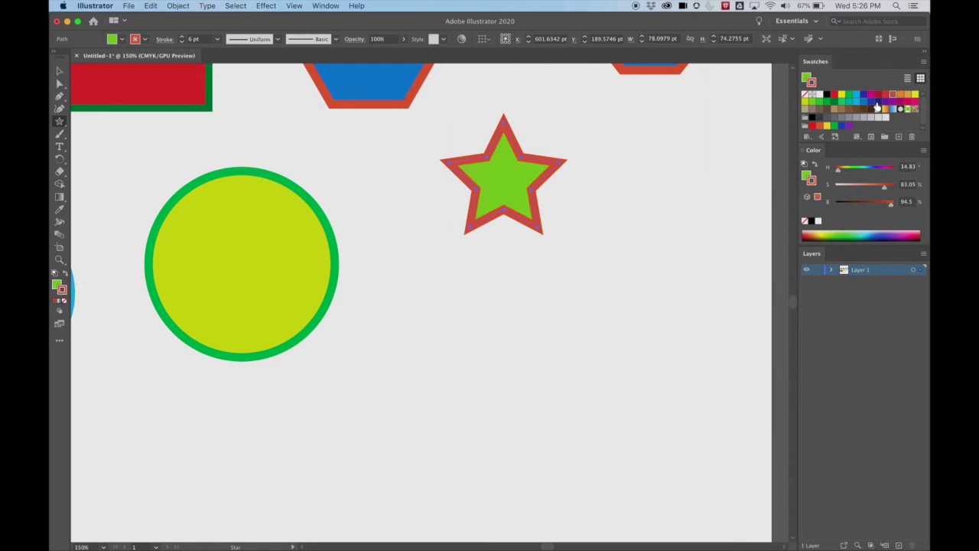
pyautogui.click(835, 96)
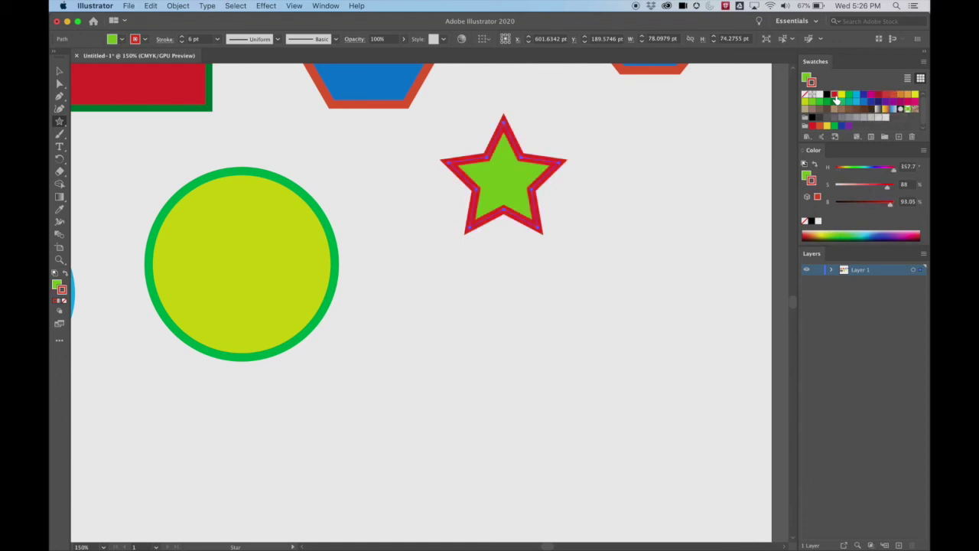
# Step: Draw a 22-pointed starburst about 148 × 150 pt to the right of the small star, raising and lowering its point count while drawing
pyautogui.press('v')
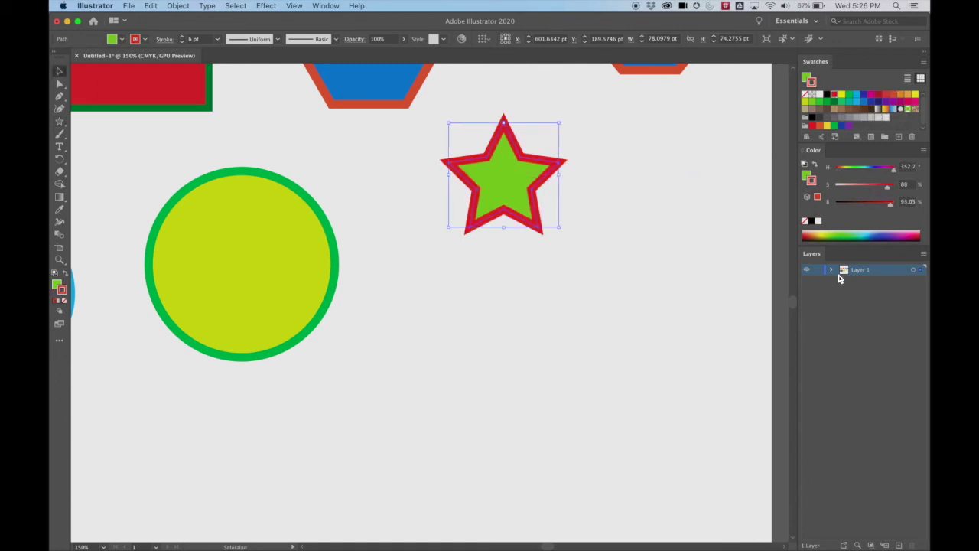
pyautogui.moveTo(589, 206); pyautogui.dragTo(427, 260)
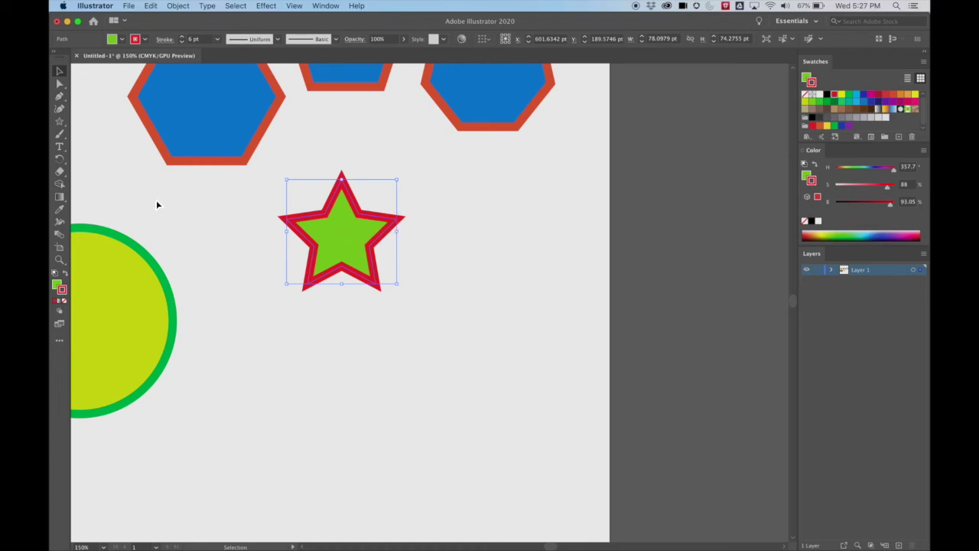
pyautogui.click(59, 120)
pyautogui.moveTo(460, 234)
pyautogui.mouseDown()
pyautogui.moveTo(516, 283)
pyautogui.moveTo(491, 285)
pyautogui.moveTo(523, 259)
pyautogui.moveTo(551, 279)
pyautogui.moveTo(509, 261)
pyautogui.moveTo(522, 255)
pyautogui.moveTo(511, 261)
pyautogui.moveTo(541, 299)
pyautogui.moveTo(530, 279)
pyautogui.moveTo(520, 310)
pyautogui.moveTo(534, 312)
pyautogui.mouseUp()
pyautogui.press('Up')
pyautogui.press('Up')
pyautogui.press('Up')
pyautogui.press('Up')
pyautogui.press('Up')
pyautogui.press('Down')
pyautogui.press('Down')
pyautogui.press('Down')
pyautogui.press('Down')
pyautogui.press('Down')
pyautogui.press('Down')
pyautogui.press('Down')
pyautogui.press('Up')
pyautogui.press('Up')
pyautogui.press('Up')
pyautogui.press('Up')
pyautogui.press('Up')
pyautogui.press('Up')
pyautogui.press('Up')
pyautogui.press('Up')
pyautogui.press('Up')
pyautogui.click(59, 71)
# Step: Try thinner and thicker strokes on the starburst, including 13 pt, and return its stroke to 6 pt
pyautogui.click(183, 42)
pyautogui.click(183, 42)
pyautogui.click(183, 43)
pyautogui.click(183, 42)
pyautogui.click(183, 42)
pyautogui.click(183, 38)
pyautogui.click(183, 38)
pyautogui.click(183, 38)
pyautogui.click(182, 42)
pyautogui.click(183, 38)
pyautogui.click(182, 38)
pyautogui.click(183, 38)
pyautogui.click(183, 39)
pyautogui.click(183, 39)
pyautogui.click(183, 38)
pyautogui.click(183, 38)
pyautogui.click(183, 38)
pyautogui.click(183, 38)
pyautogui.click(183, 38)
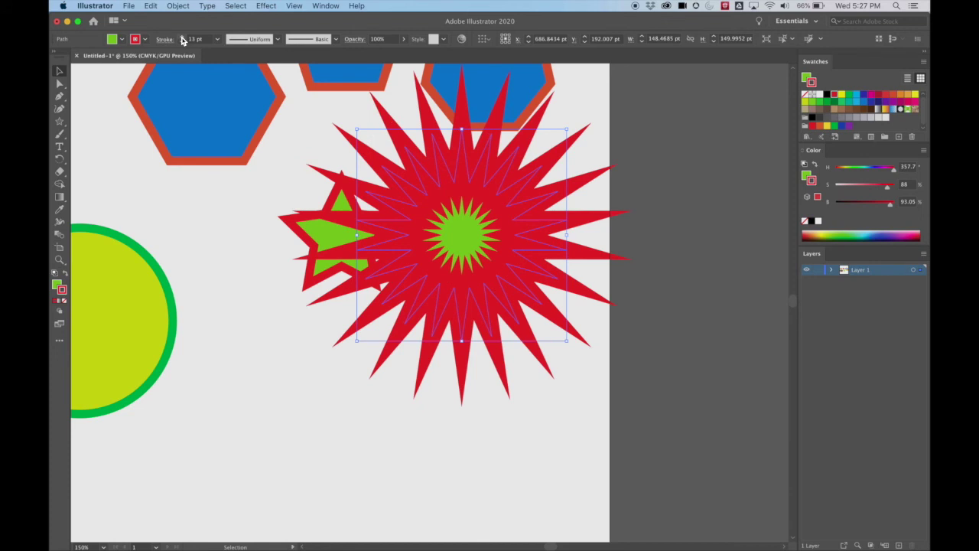
pyautogui.click(182, 43)
pyautogui.click(182, 43)
pyautogui.click(182, 43)
pyautogui.click(182, 42)
pyautogui.click(182, 43)
pyautogui.click(182, 43)
pyautogui.click(182, 43)
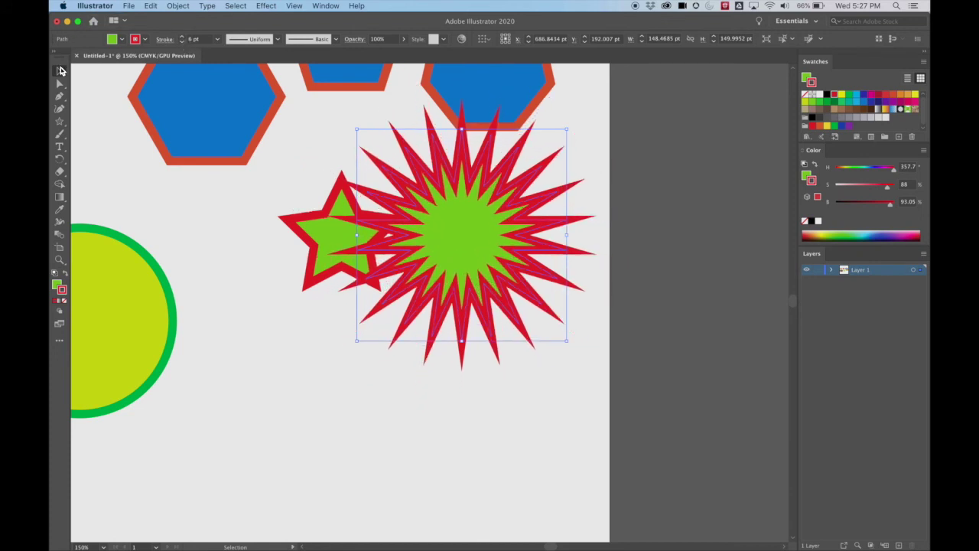
# Step: Move the starburst down clear of the heptagon and shift the small star up and left, away from the starburst
pyautogui.moveTo(474, 241); pyautogui.dragTo(489, 332)
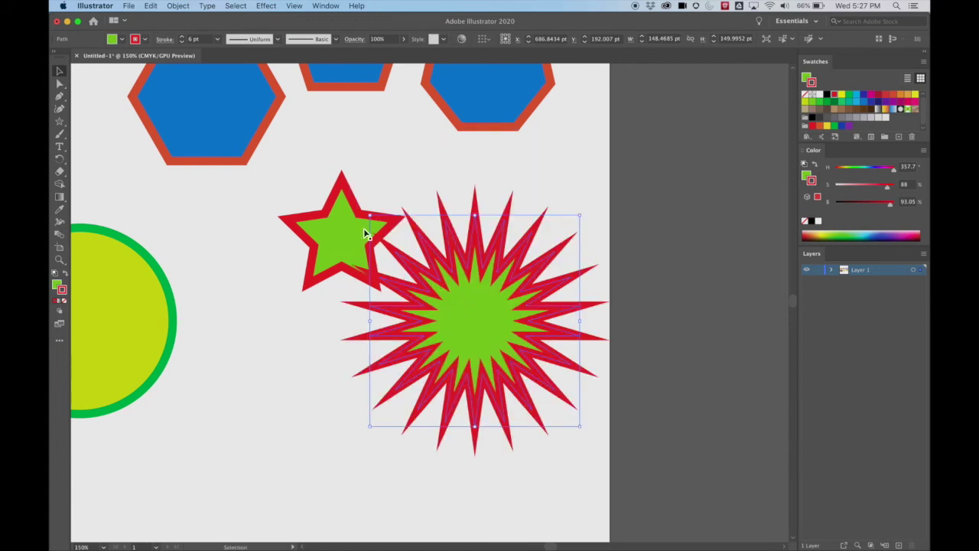
pyautogui.moveTo(324, 202); pyautogui.dragTo(262, 176)
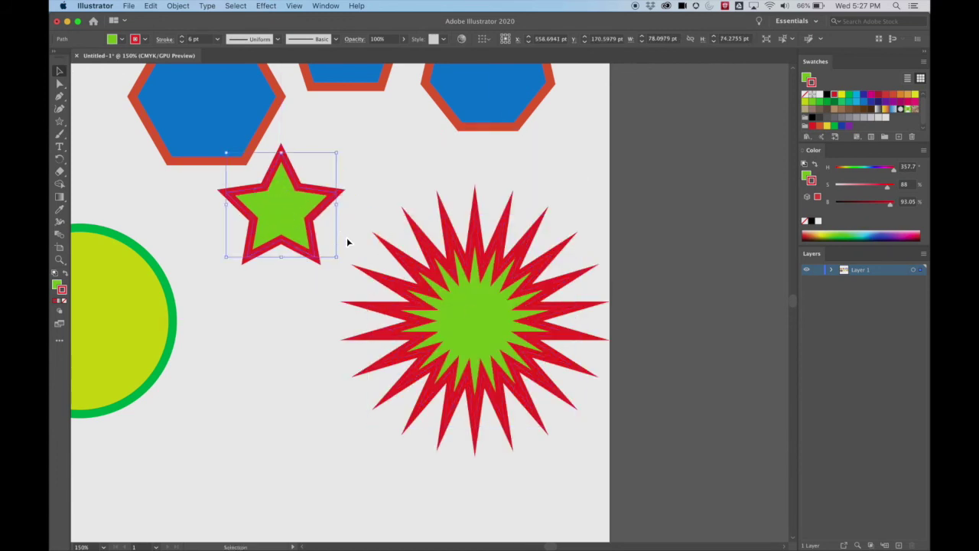
# Step: Draw an upright five-pointed star about 137 × 130 pt between the yellow-green circle and the starburst, adjusting its point count, and deselect it
pyautogui.moveTo(291, 300); pyautogui.dragTo(337, 212)
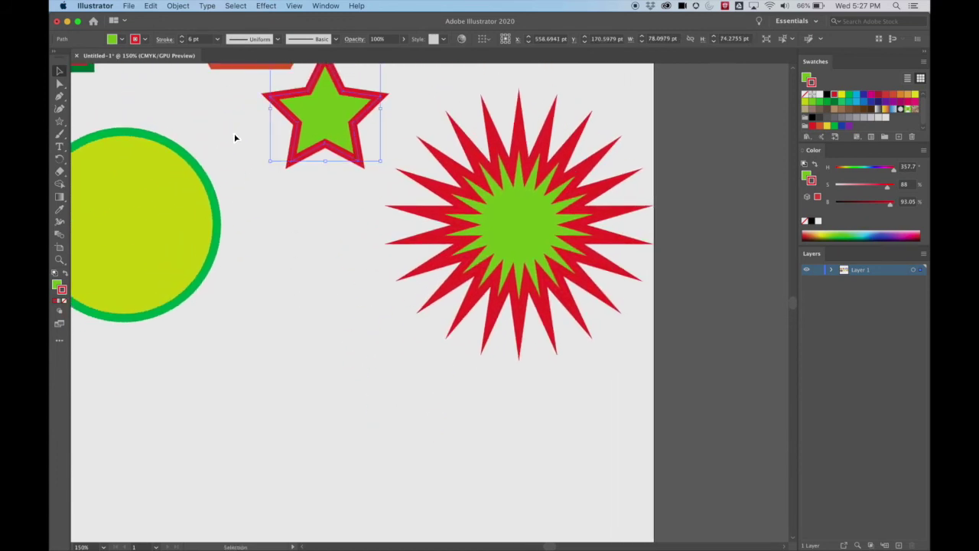
pyautogui.click(59, 122)
pyautogui.moveTo(283, 282)
pyautogui.mouseDown()
pyautogui.moveTo(310, 342)
pyautogui.moveTo(325, 329)
pyautogui.moveTo(319, 341)
pyautogui.moveTo(327, 338)
pyautogui.moveTo(356, 375)
pyautogui.moveTo(334, 368)
pyautogui.moveTo(325, 338)
pyautogui.moveTo(358, 380)
pyautogui.moveTo(344, 364)
pyautogui.moveTo(343, 382)
pyautogui.moveTo(358, 368)
pyautogui.moveTo(342, 366)
pyautogui.mouseUp()
pyautogui.press('Down')
pyautogui.press('Down')
pyautogui.press('Down')
pyautogui.press('Down')
pyautogui.press('Down')
pyautogui.press('Down')
pyautogui.press('Down')
pyautogui.press('Down')
pyautogui.press('Down')
pyautogui.press('Down')
pyautogui.press('Down')
pyautogui.press('Down')
pyautogui.press('Down')
pyautogui.press('Down')
pyautogui.press('Down')
pyautogui.press('Down')
pyautogui.press('Down')
pyautogui.press('Down')
pyautogui.press('Down')
pyautogui.press('Up')
pyautogui.press('Up')
pyautogui.press('Down')
pyautogui.press('Down')
pyautogui.press('Down')
pyautogui.press('Down')
pyautogui.press('Up')
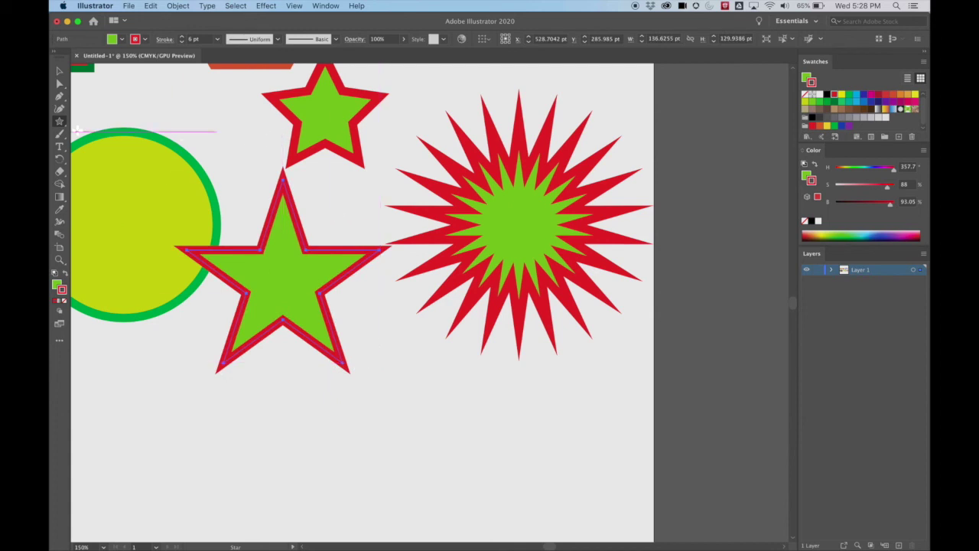
pyautogui.click(60, 71)
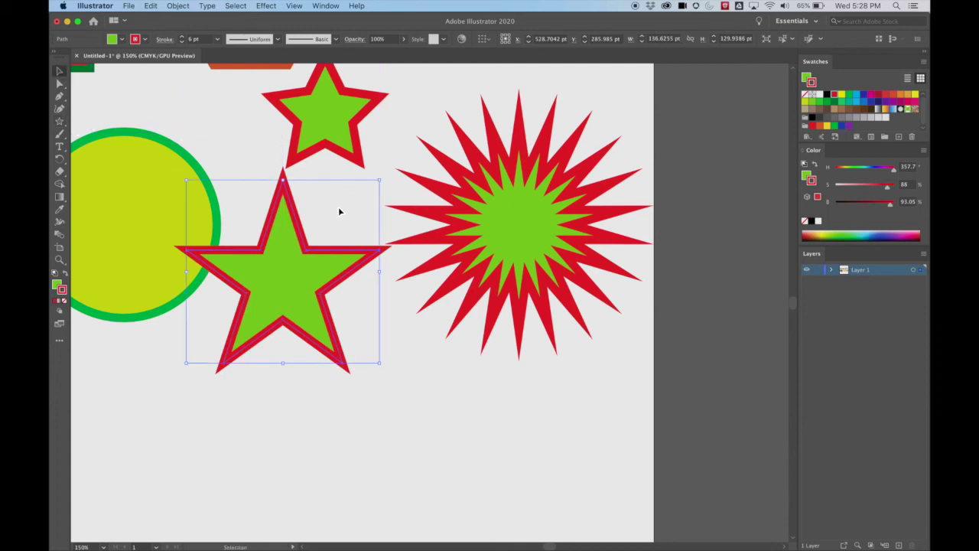
pyautogui.click(408, 148)
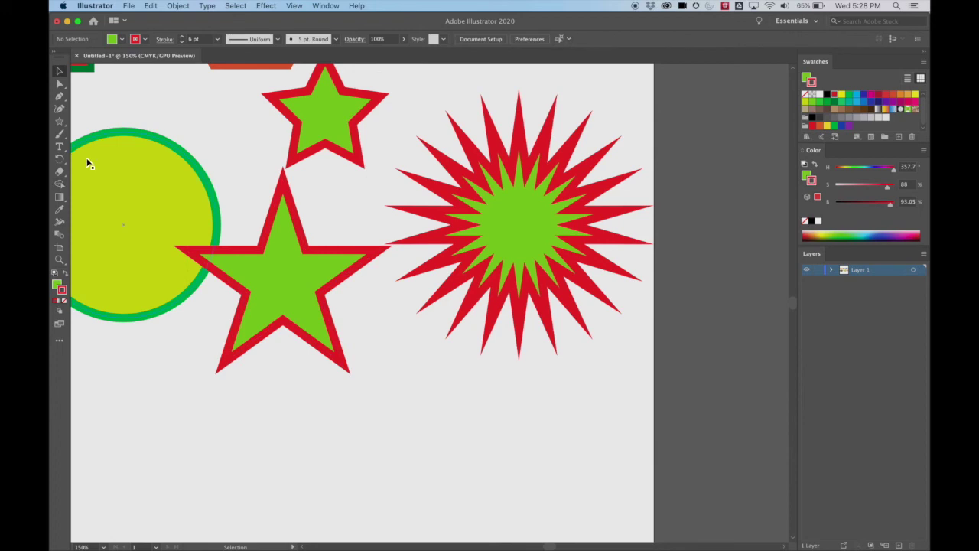
# Step: Draw a nearly horizontal line segment about 179 pt long in the empty area below the brown ellipse and the circle
pyautogui.moveTo(255, 313); pyautogui.dragTo(435, 210)
pyautogui.moveTo(520, 203); pyautogui.dragTo(660, 134)
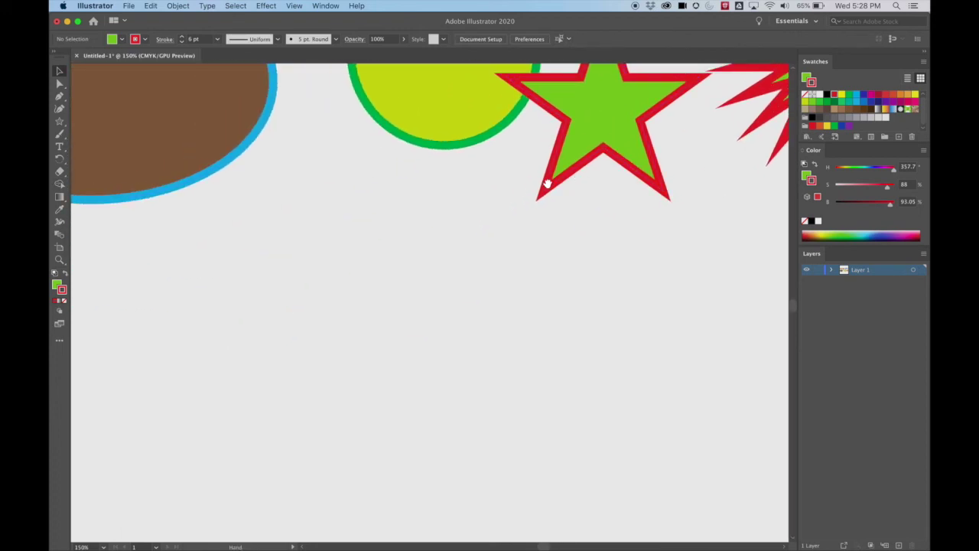
pyautogui.moveTo(60, 122); pyautogui.dragTo(97, 170)
pyautogui.moveTo(127, 287)
pyautogui.mouseDown()
pyautogui.moveTo(324, 284)
pyautogui.moveTo(343, 323)
pyautogui.moveTo(369, 322)
pyautogui.moveTo(400, 234)
pyautogui.moveTo(332, 299)
pyautogui.moveTo(379, 284)
pyautogui.mouseUp()
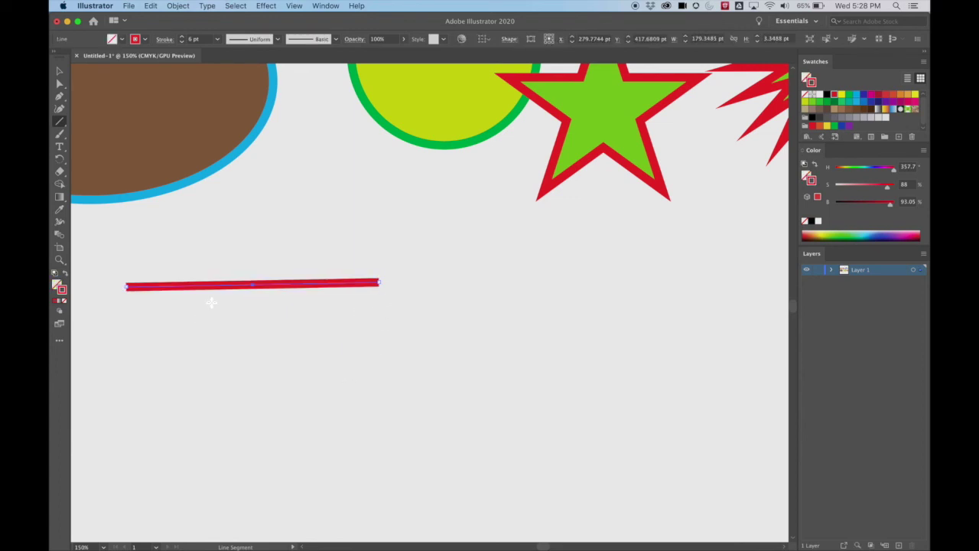
pyautogui.click(61, 72)
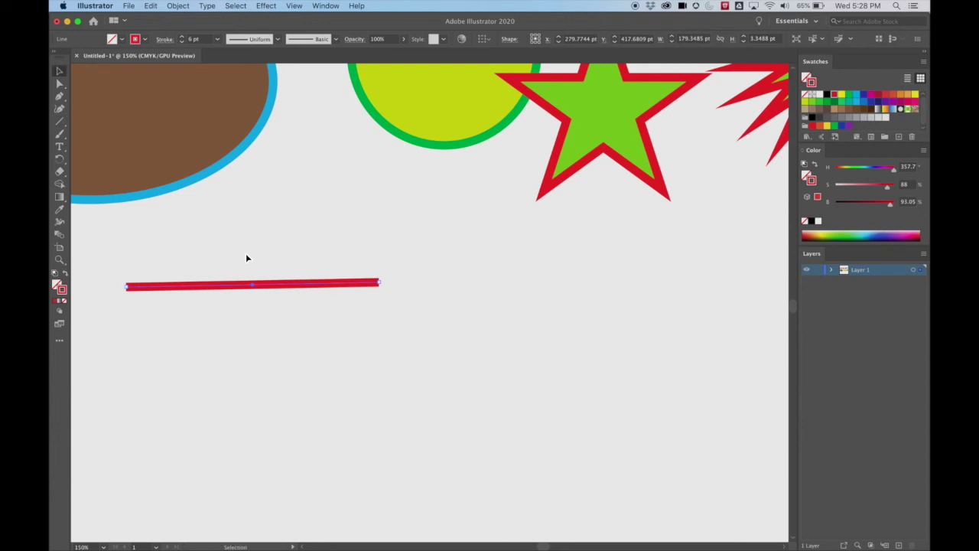
# Step: Try the line's stroke weight at 13 pt, and lower it step by step to 0 pt
pyautogui.click(182, 36)
pyautogui.click(183, 36)
pyautogui.click(183, 36)
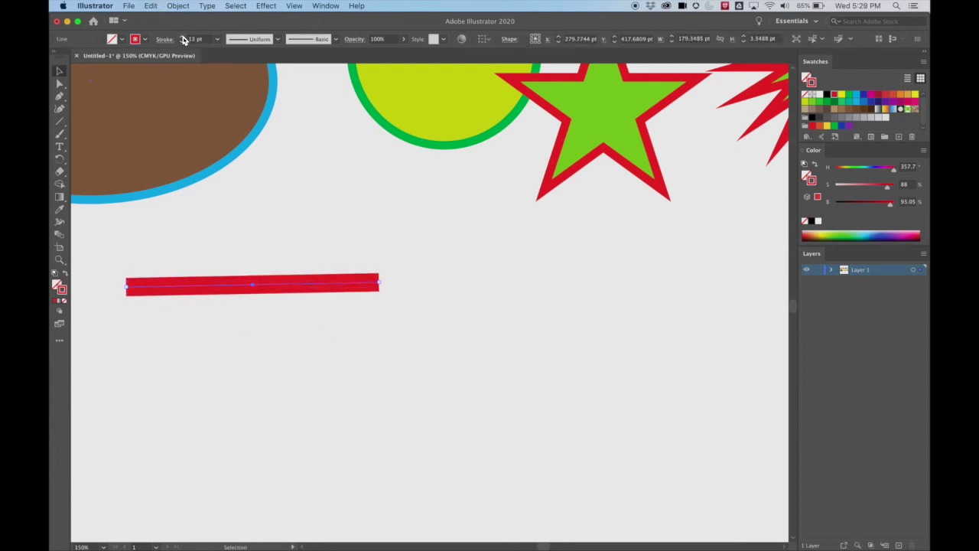
pyautogui.click(182, 42)
pyautogui.click(182, 42)
pyautogui.click(183, 42)
pyautogui.click(182, 42)
pyautogui.click(182, 42)
pyautogui.click(182, 42)
pyautogui.click(182, 42)
pyautogui.click(182, 42)
pyautogui.click(182, 42)
pyautogui.click(182, 42)
pyautogui.click(182, 42)
pyautogui.click(182, 42)
pyautogui.click(182, 42)
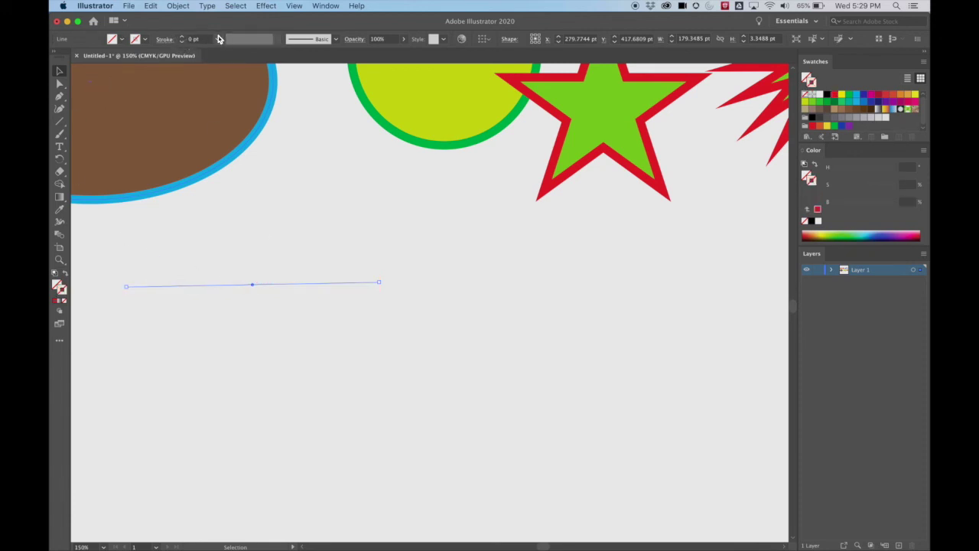
# Step: Deselect the strokeless line, select it again by its area, and set its stroke back to 6 pt
pyautogui.click(230, 215)
pyautogui.moveTo(192, 221); pyautogui.dragTo(345, 391)
pyautogui.click(181, 38)
pyautogui.click(182, 39)
pyautogui.click(182, 38)
pyautogui.click(182, 38)
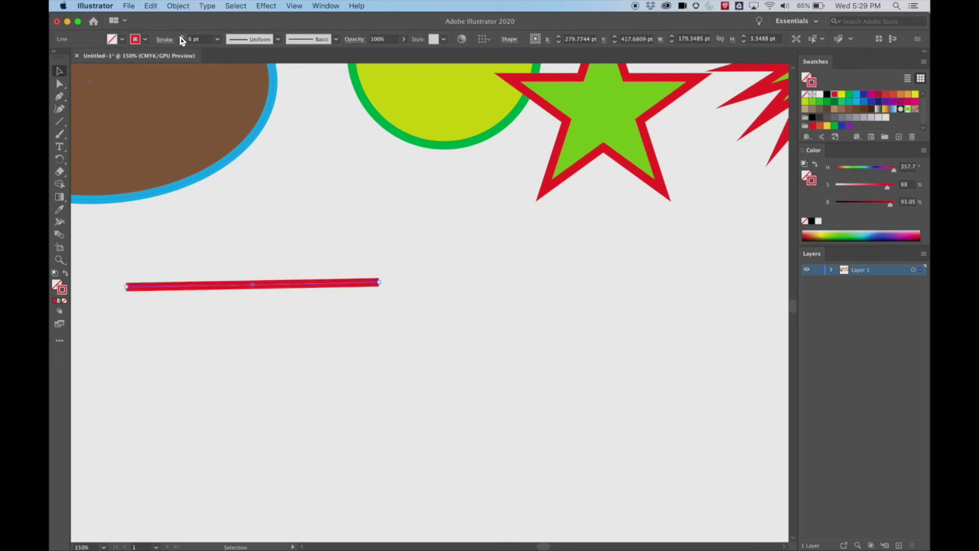
# Step: Draw a perfectly horizontal line below the first one and a perfectly vertical line about 129 pt long crossing its right part
pyautogui.click(61, 122)
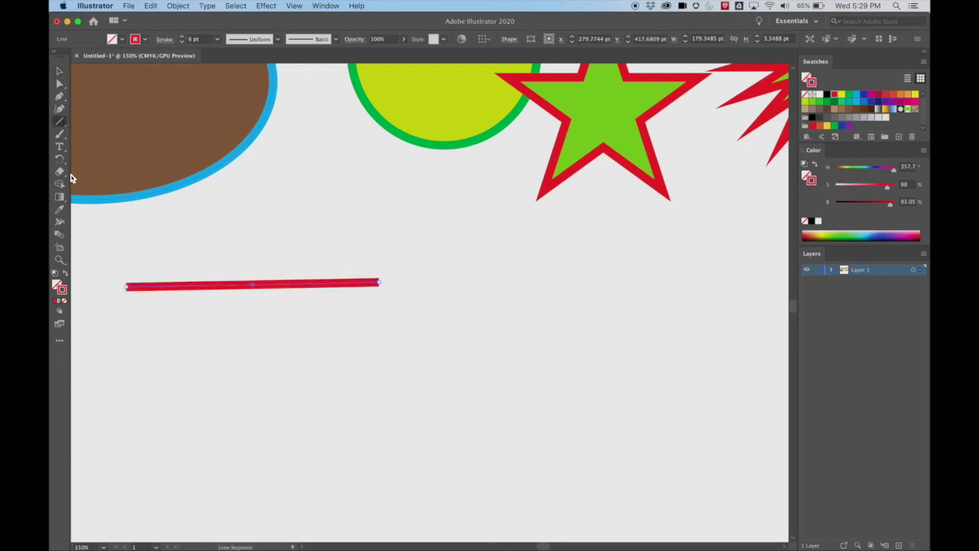
pyautogui.rightClick(60, 122)
pyautogui.moveTo(248, 332); pyautogui.dragTo(528, 332)
pyautogui.moveTo(481, 235); pyautogui.dragTo(504, 417)
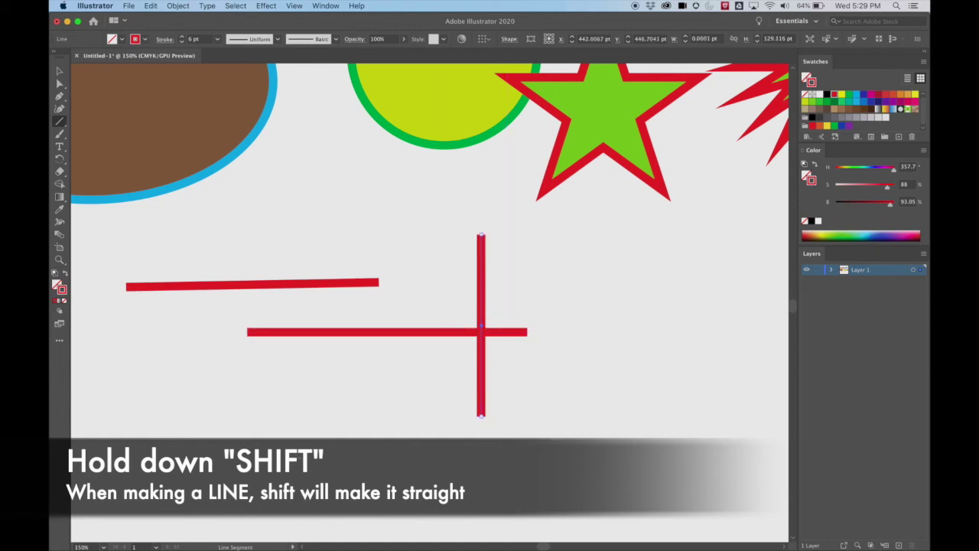
# Step: Try drawing unconstrained lines below the crossing lines and undo each of them
pyautogui.moveTo(199, 435); pyautogui.dragTo(295, 433)
pyautogui.press('super+z')
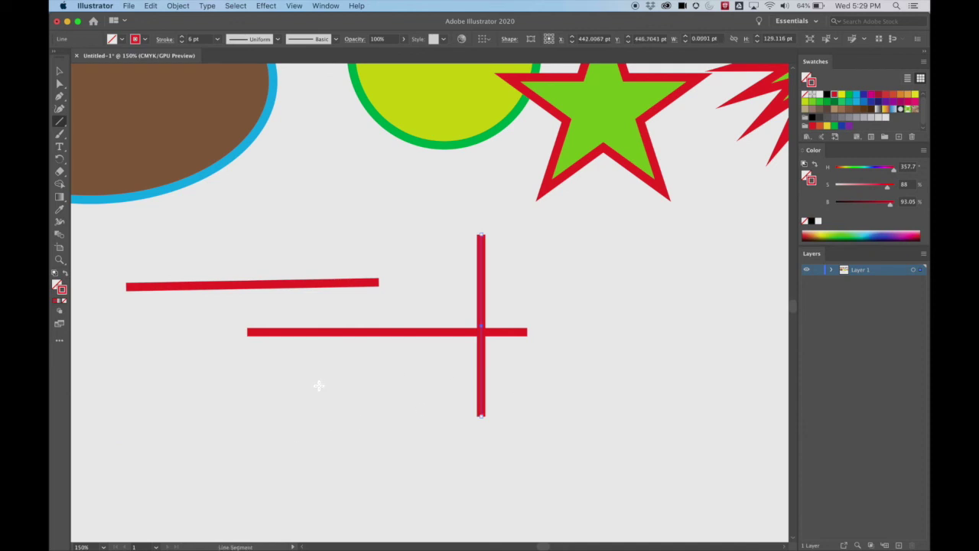
pyautogui.moveTo(276, 394); pyautogui.dragTo(473, 395)
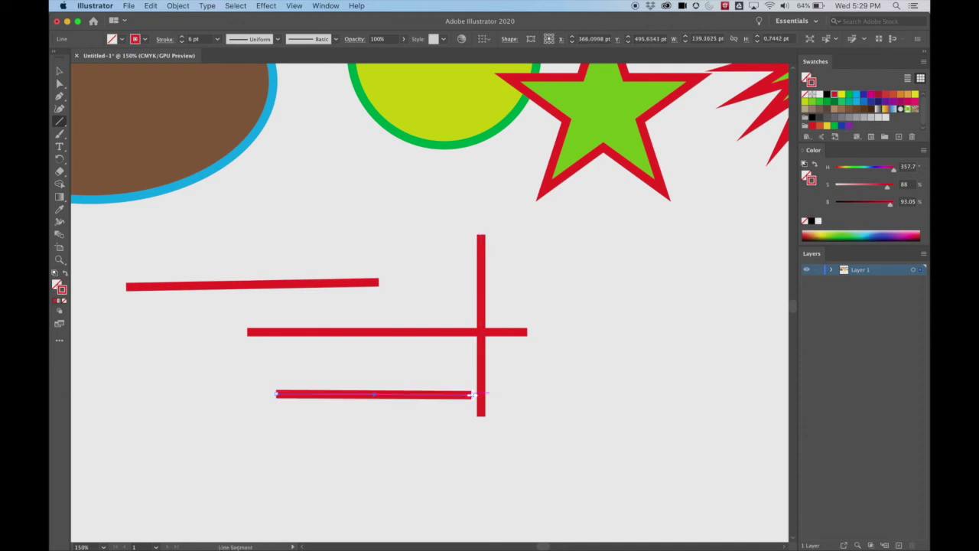
pyautogui.press('super+z')
# Step: Draw a straight horizontal line about 138 pt long outward from its centre below the others, and try and undo a slanted line beneath it
pyautogui.moveTo(311, 401)
pyautogui.mouseDown()
pyautogui.moveTo(387, 402)
pyautogui.moveTo(455, 384)
pyautogui.moveTo(427, 403)
pyautogui.moveTo(426, 426)
pyautogui.moveTo(407, 439)
pyautogui.moveTo(419, 430)
pyautogui.moveTo(407, 401)
pyautogui.mouseUp()
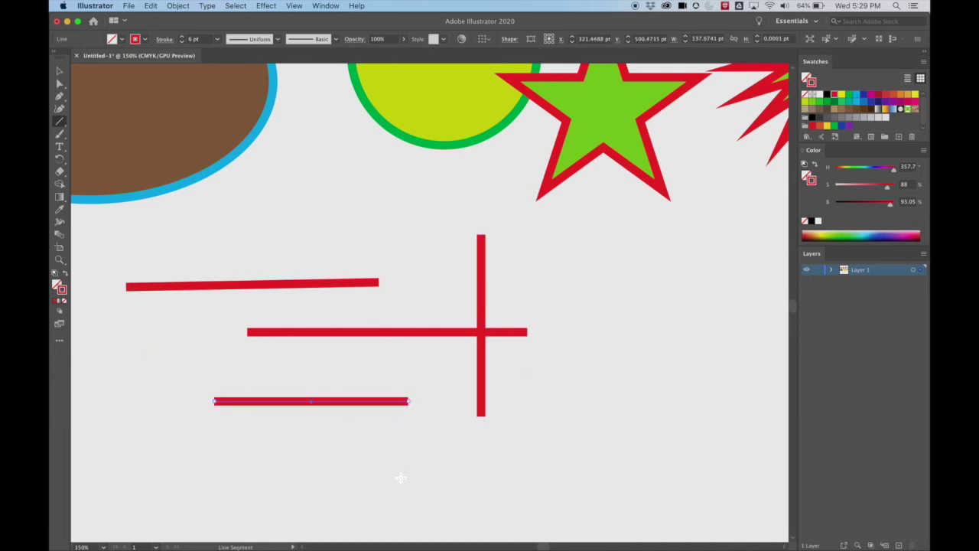
pyautogui.moveTo(330, 464); pyautogui.dragTo(521, 456)
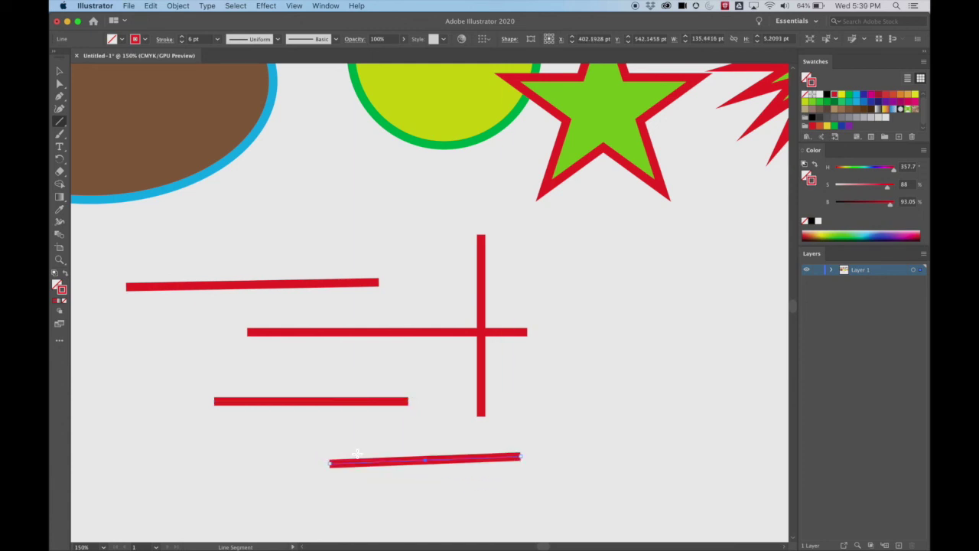
pyautogui.press('super+z')
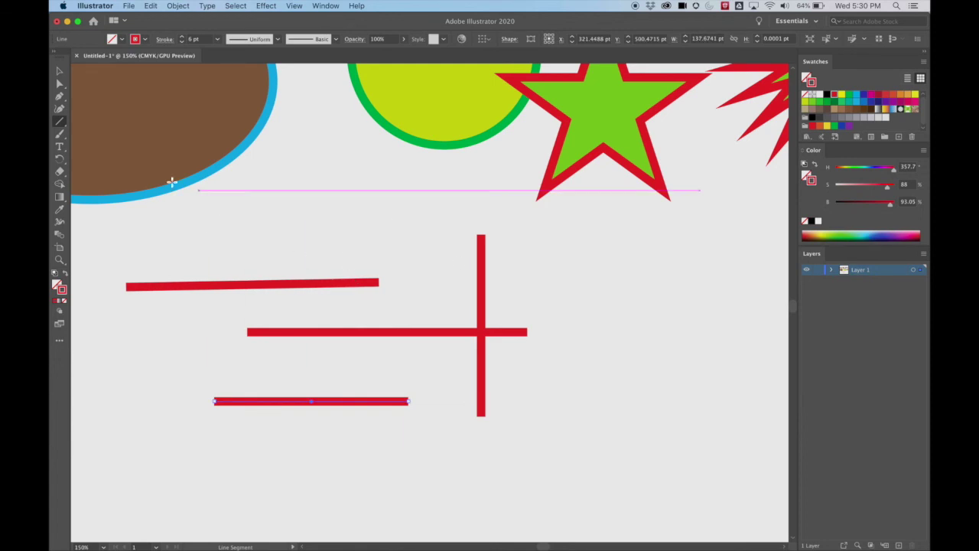
# Step: Switch the shape tool back to Rectangle, return to the Selection tool, and bring the whole artboard into view
pyautogui.click(61, 122)
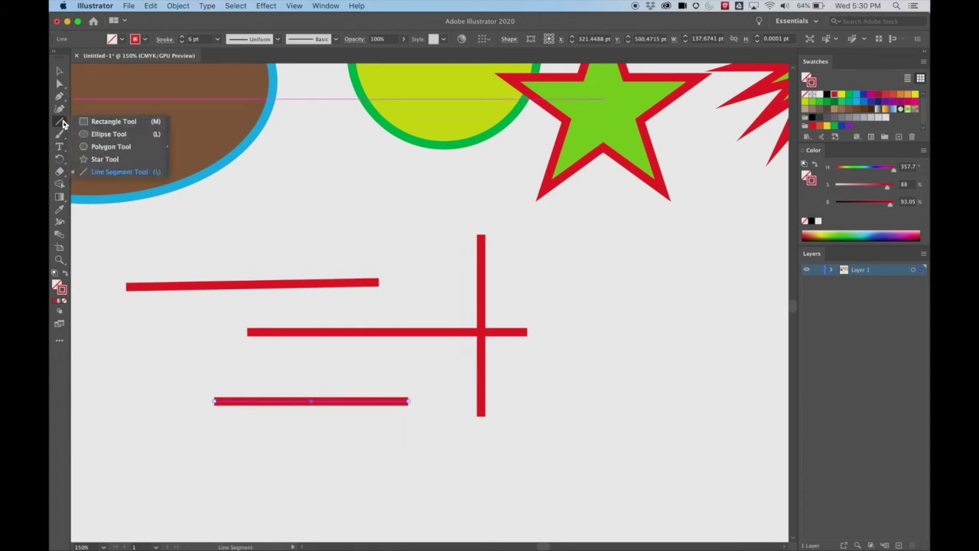
pyautogui.click(94, 122)
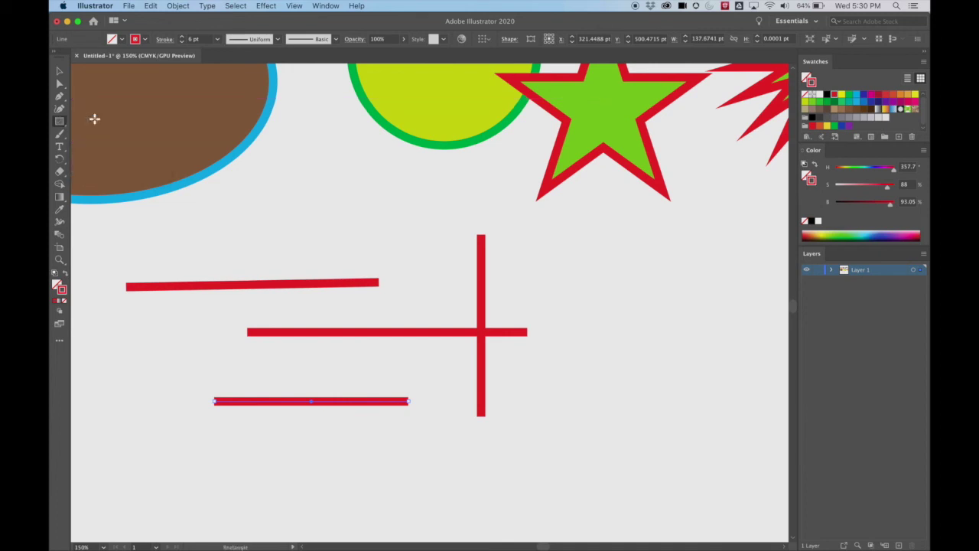
pyautogui.click(60, 71)
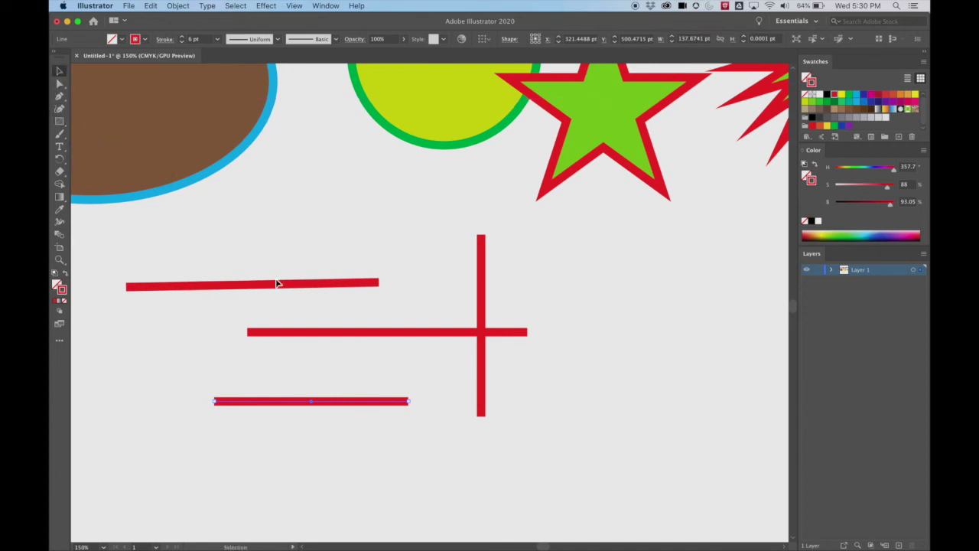
pyautogui.press('super+minus')
pyautogui.press('super+minus')
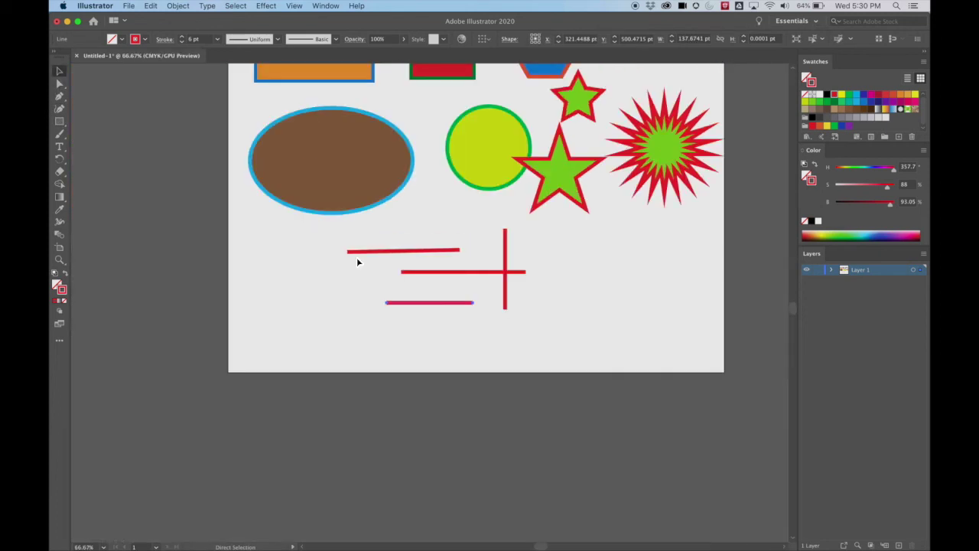
pyautogui.scroll(3, 367, 228)
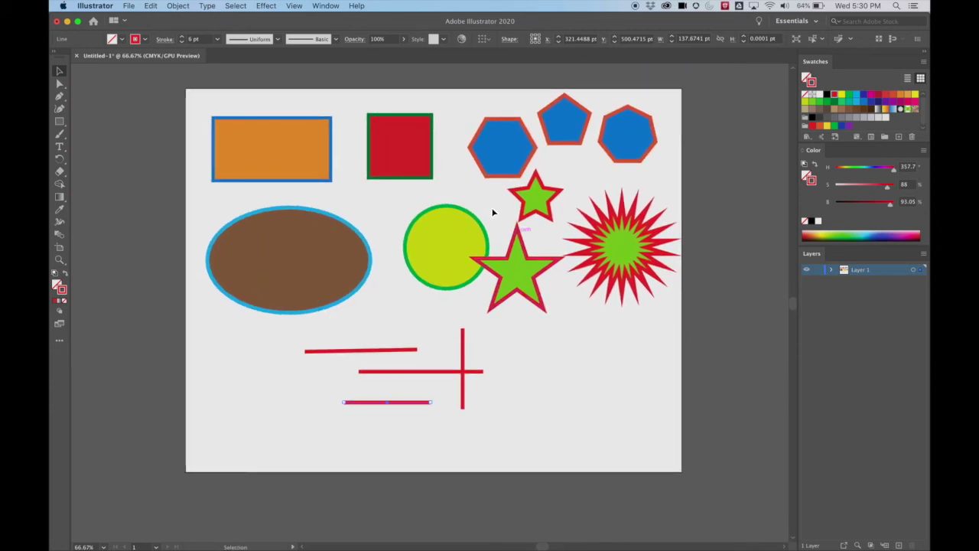